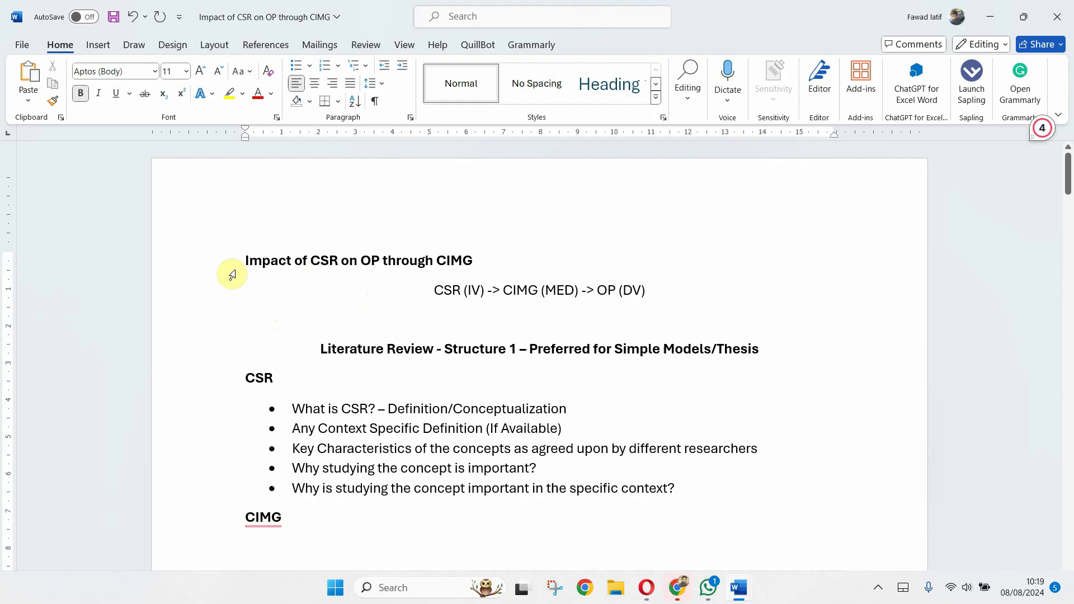
Step: Highlight the title 'Impact of CSR on OP through CIMG' up to OP (DV) while explaining it
{"action": "left_click_drag", "start_coordinate": [245, 259], "coordinate": [464, 257]}
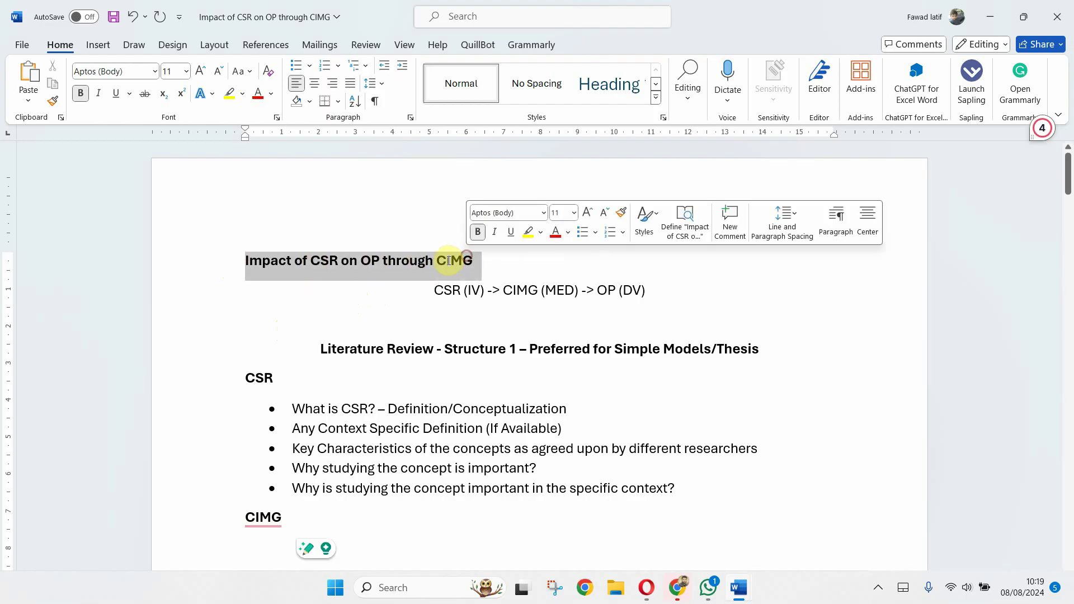
{"action": "left_click", "coordinate": [401, 295]}
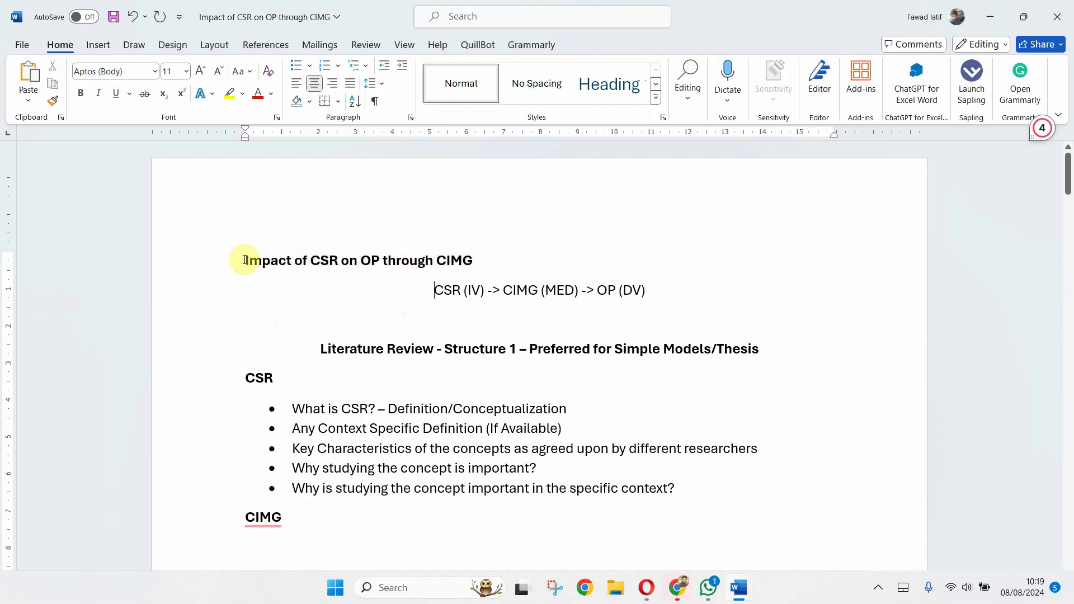
{"action": "left_click_drag", "start_coordinate": [241, 259], "coordinate": [646, 290]}
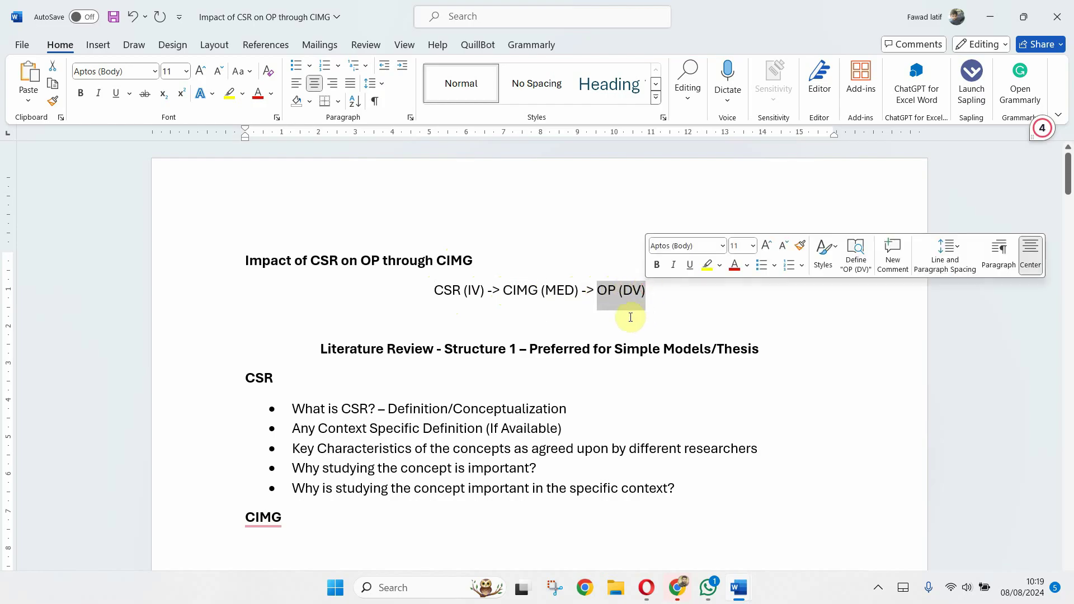
{"action": "left_click", "coordinate": [525, 318]}
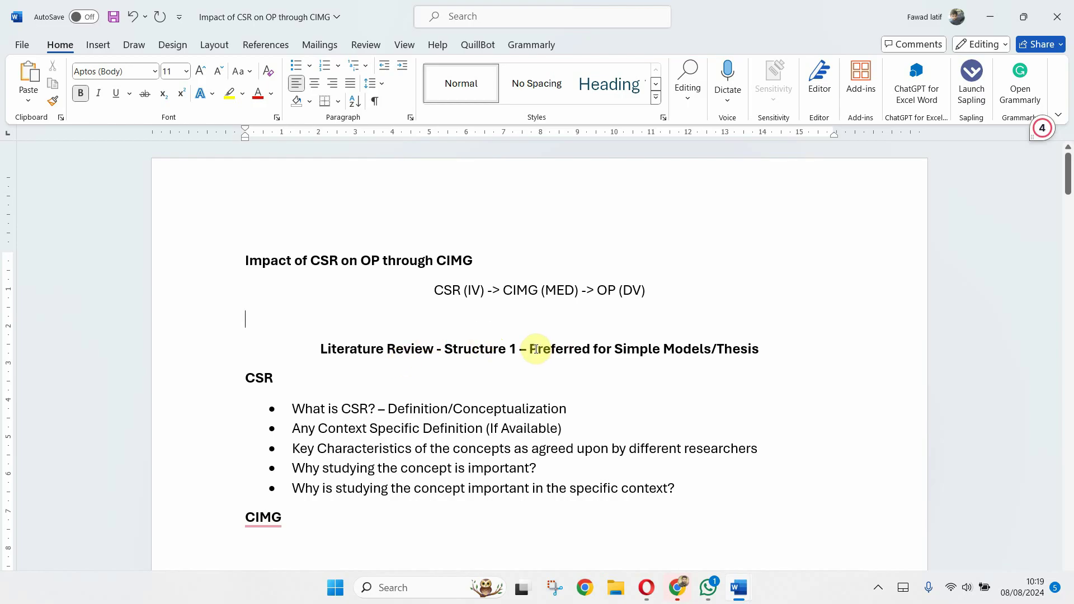
Step: Highlight 'Preferred for Simple Models/Thesis' in the structure heading for discussion
{"action": "left_click_drag", "start_coordinate": [530, 349], "coordinate": [759, 350]}
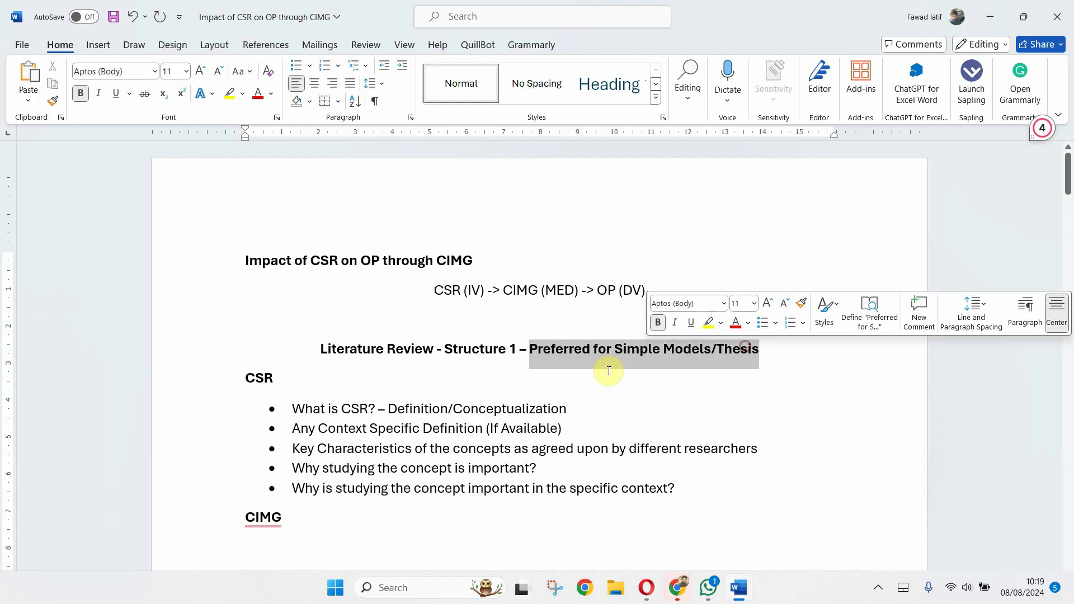
{"action": "scroll", "coordinate": [384, 350], "scroll_direction": "down", "scroll_amount": 3}
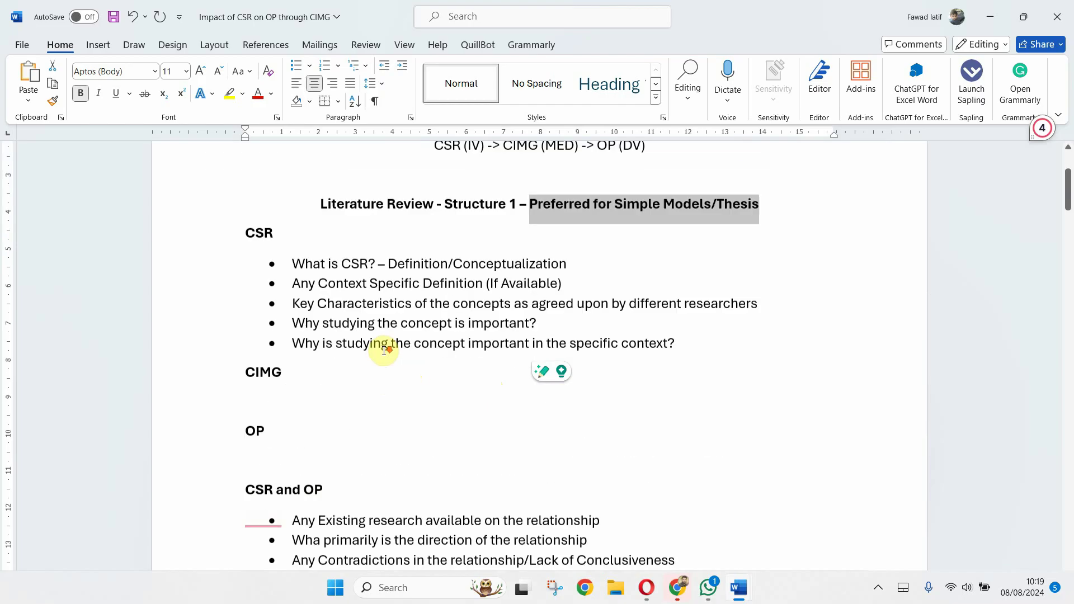
{"action": "scroll", "coordinate": [369, 341], "scroll_direction": "up", "scroll_amount": 3}
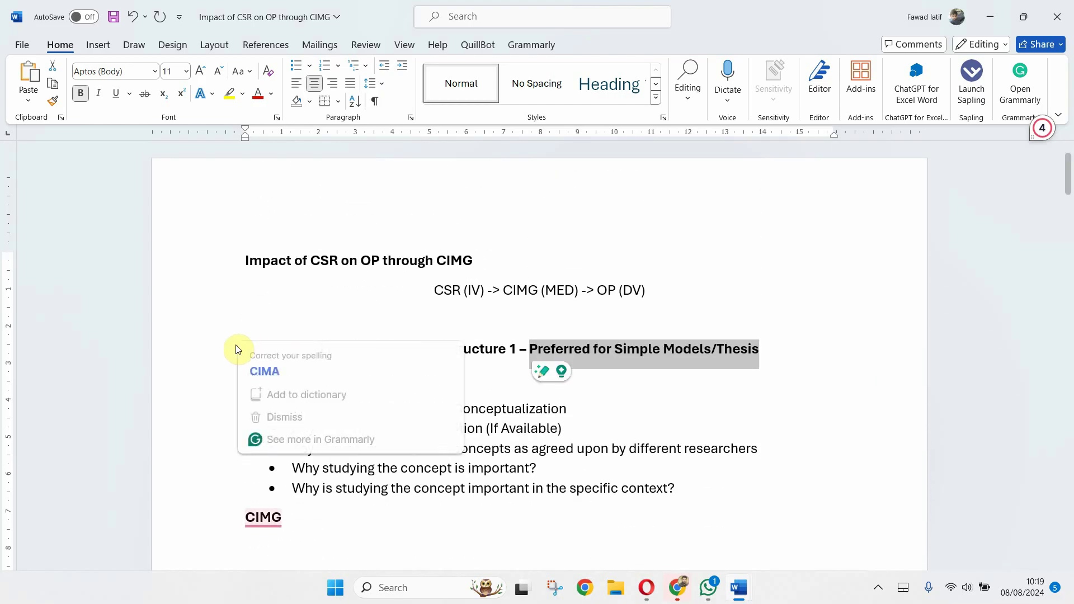
{"action": "left_click", "coordinate": [493, 411]}
Step: Dismiss the spelling flag on CIMG, then highlight the CSR heading and first bullet
{"action": "left_click", "coordinate": [312, 417]}
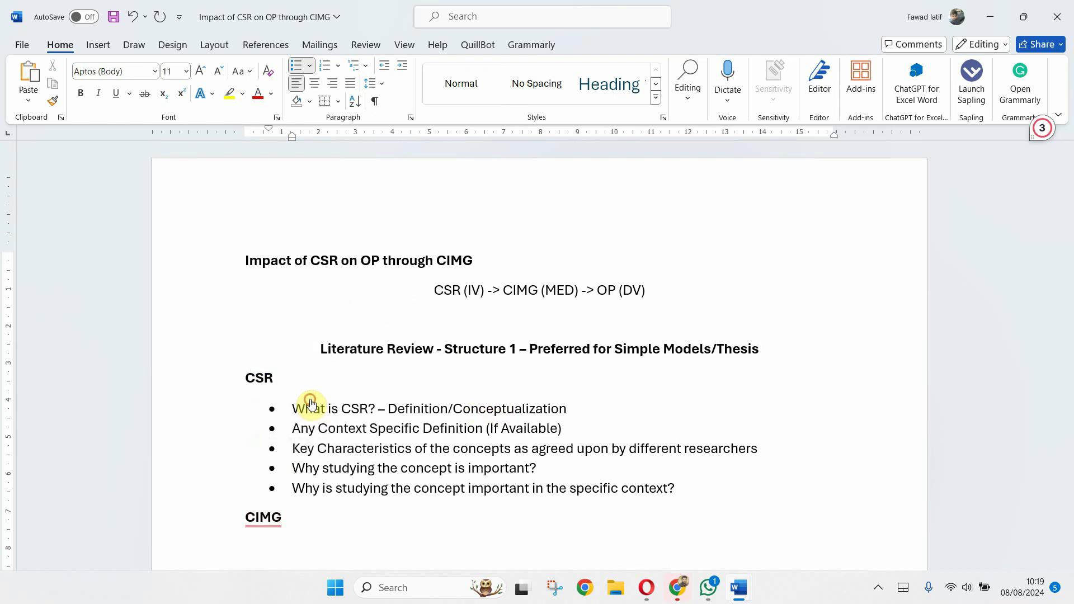
{"action": "double_click", "coordinate": [259, 378]}
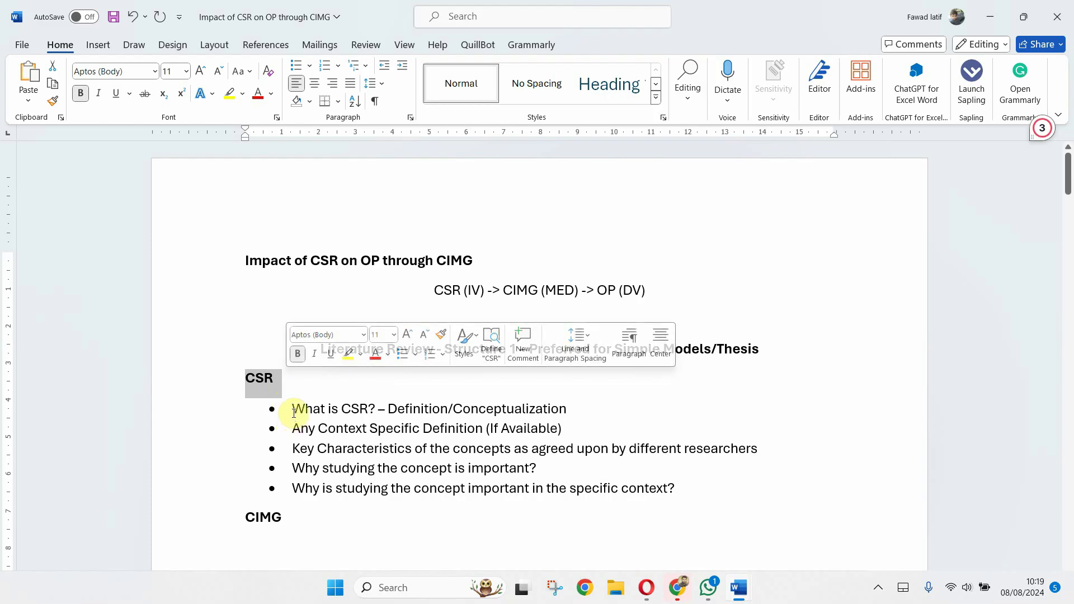
{"action": "left_click_drag", "start_coordinate": [287, 408], "coordinate": [535, 409]}
{"action": "left_click", "coordinate": [321, 411]}
{"action": "left_click", "coordinate": [440, 428]}
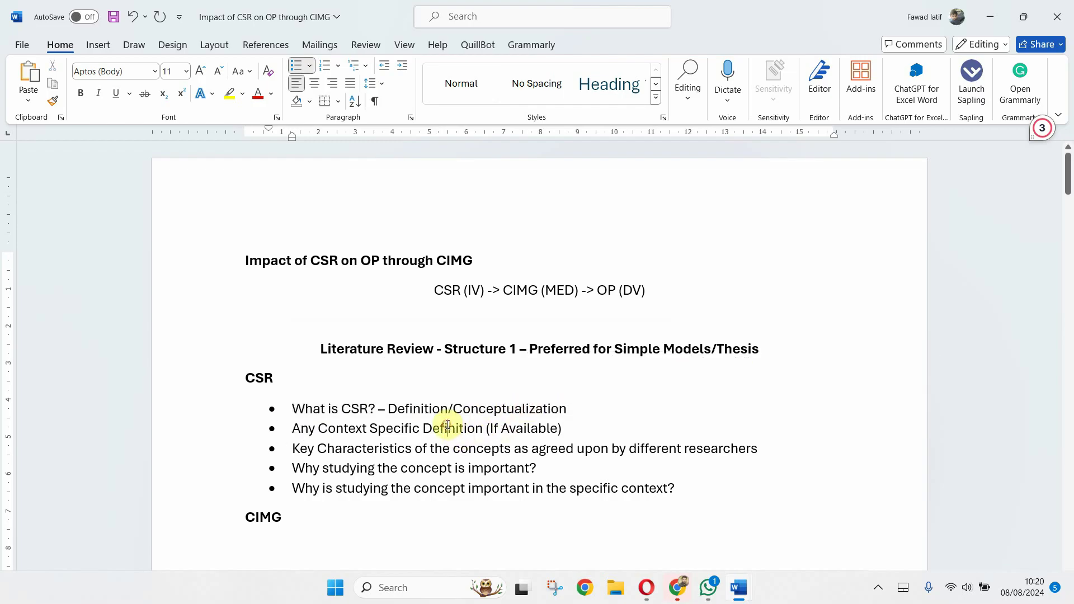
Step: Highlight the context-specific definition, Key Characteristics, why-it-matters and specific-context CSR bullets in turn
{"action": "left_click_drag", "start_coordinate": [293, 428], "coordinate": [561, 429]}
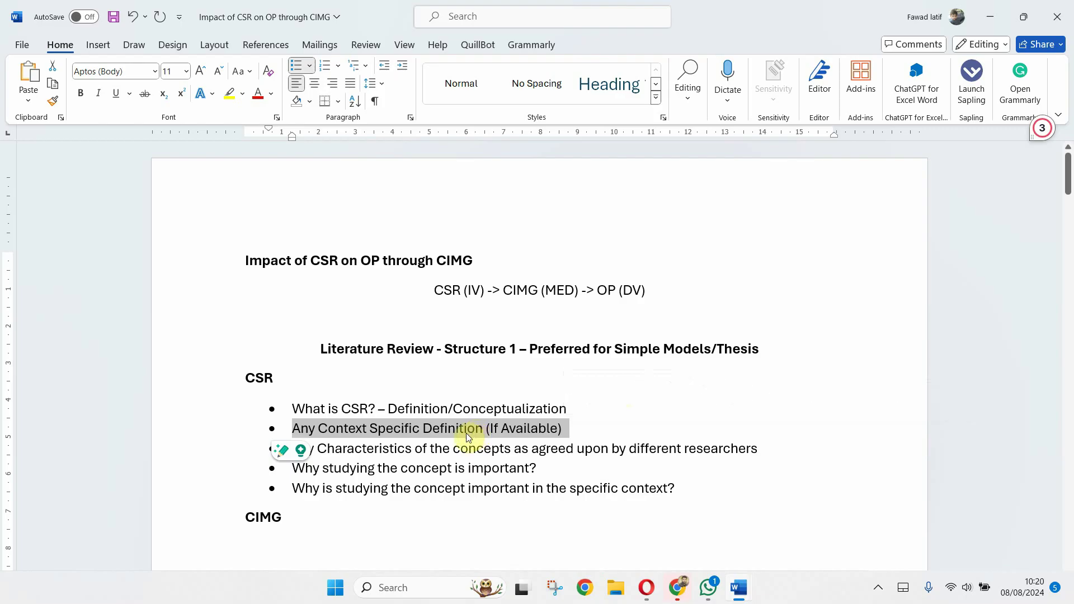
{"action": "left_click", "coordinate": [438, 434]}
{"action": "left_click_drag", "start_coordinate": [293, 452], "coordinate": [724, 450]}
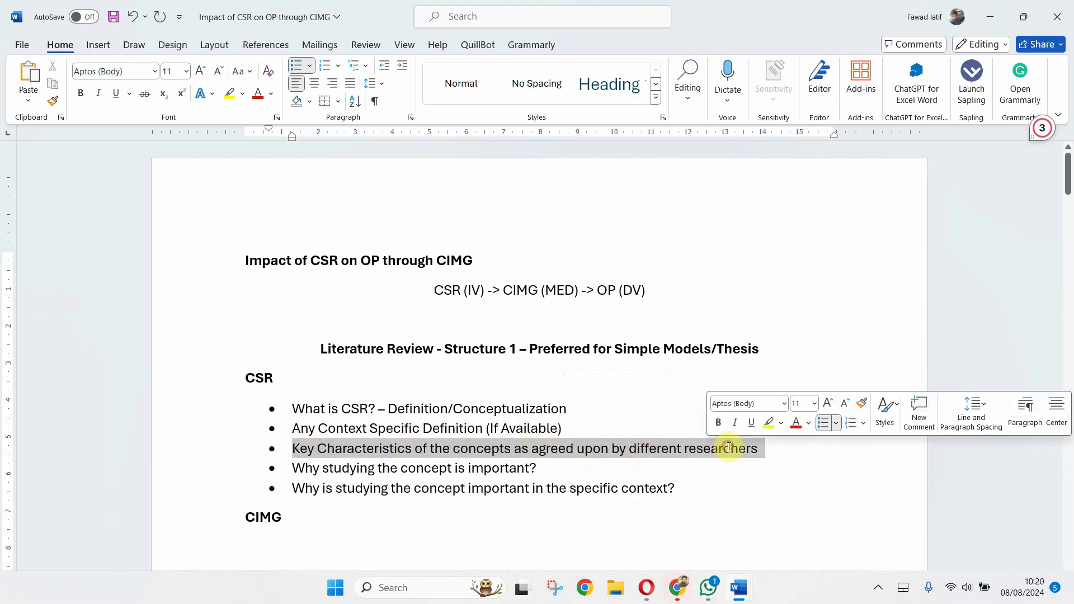
{"action": "left_click", "coordinate": [486, 459]}
{"action": "left_click_drag", "start_coordinate": [306, 468], "coordinate": [526, 468]}
{"action": "left_click_drag", "start_coordinate": [337, 491], "coordinate": [617, 485]}
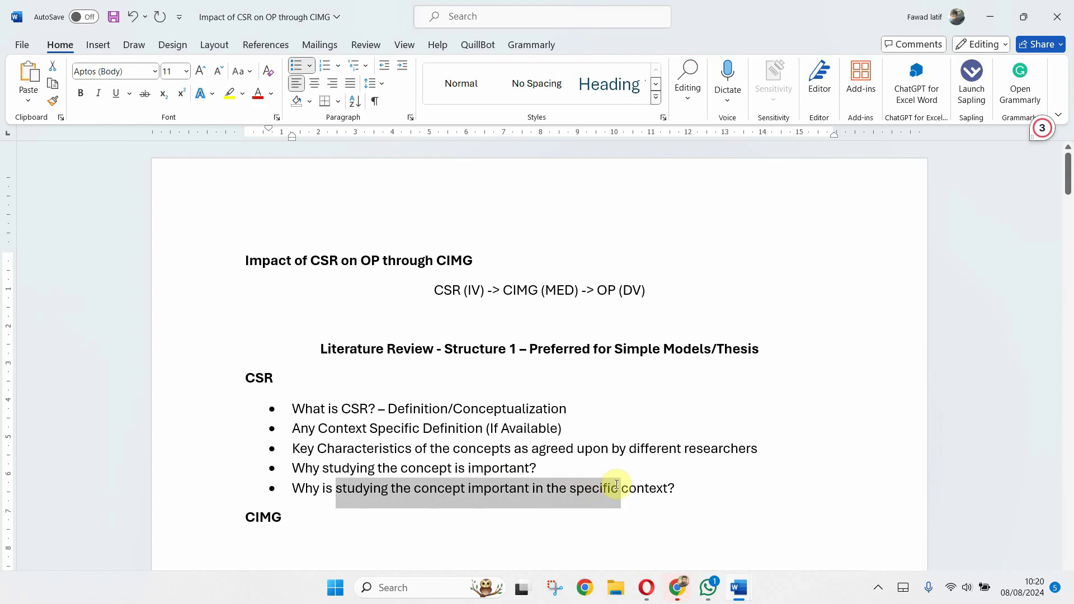
{"action": "left_click", "coordinate": [430, 425]}
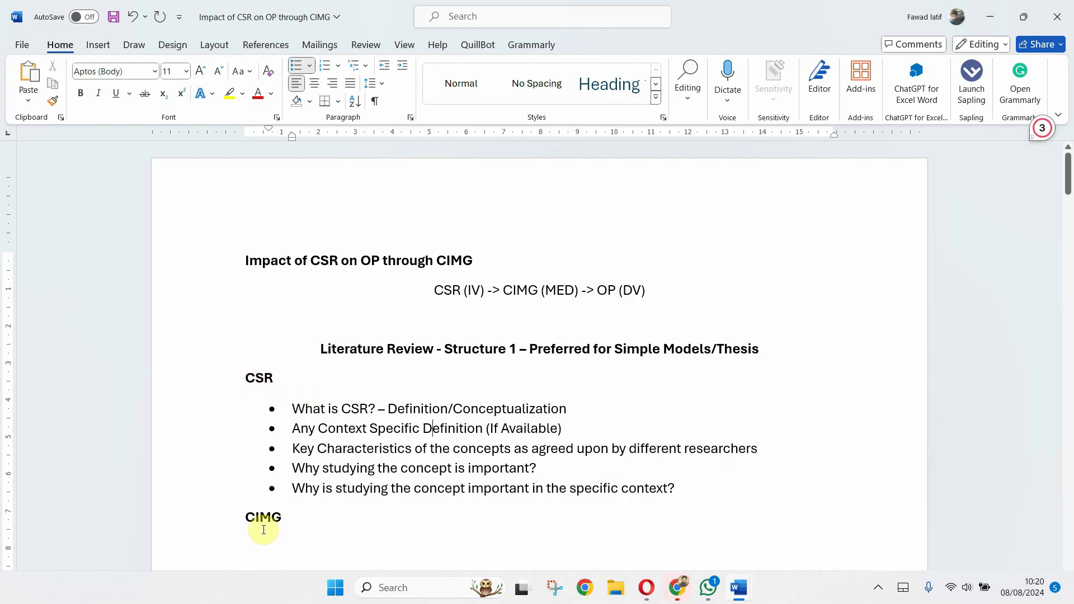
{"action": "scroll", "coordinate": [279, 493], "scroll_direction": "down", "scroll_amount": 2}
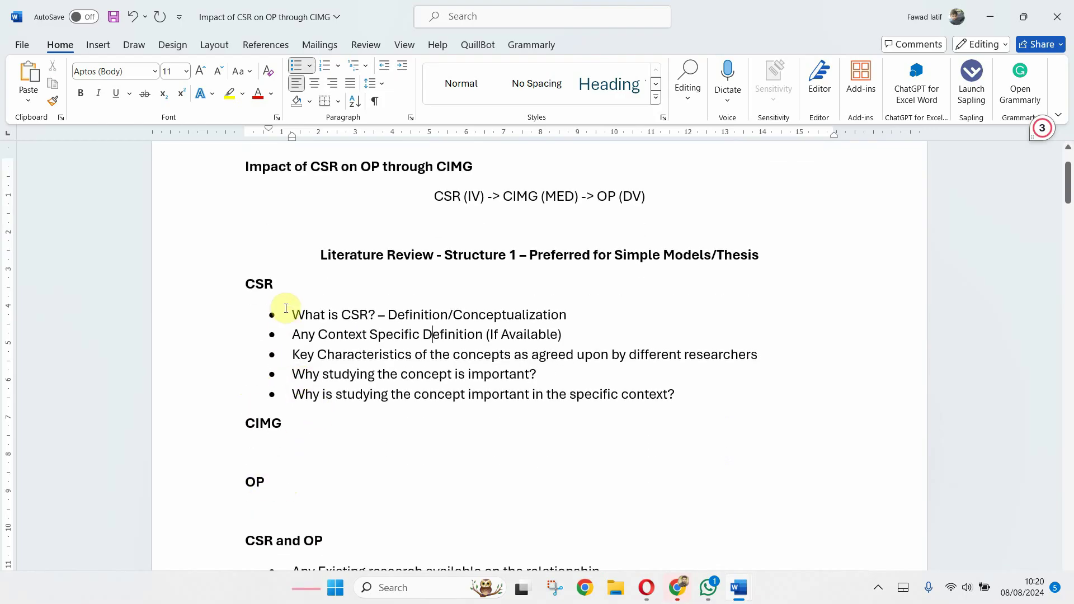
{"action": "left_click_drag", "start_coordinate": [292, 307], "coordinate": [715, 393]}
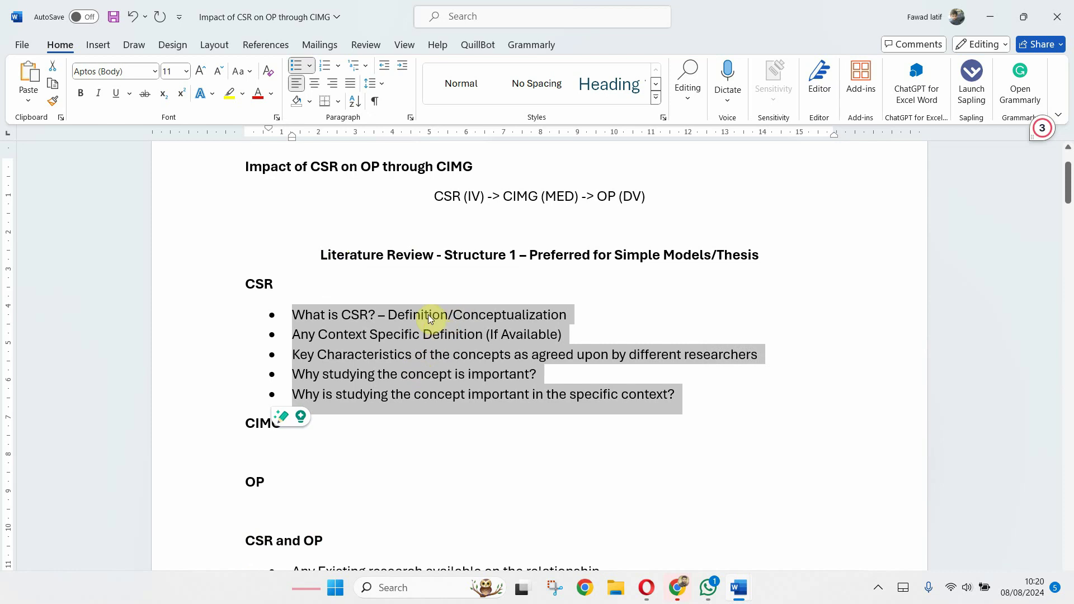
{"action": "left_click", "coordinate": [258, 282]}
{"action": "left_click_drag", "start_coordinate": [258, 282], "coordinate": [290, 502]}
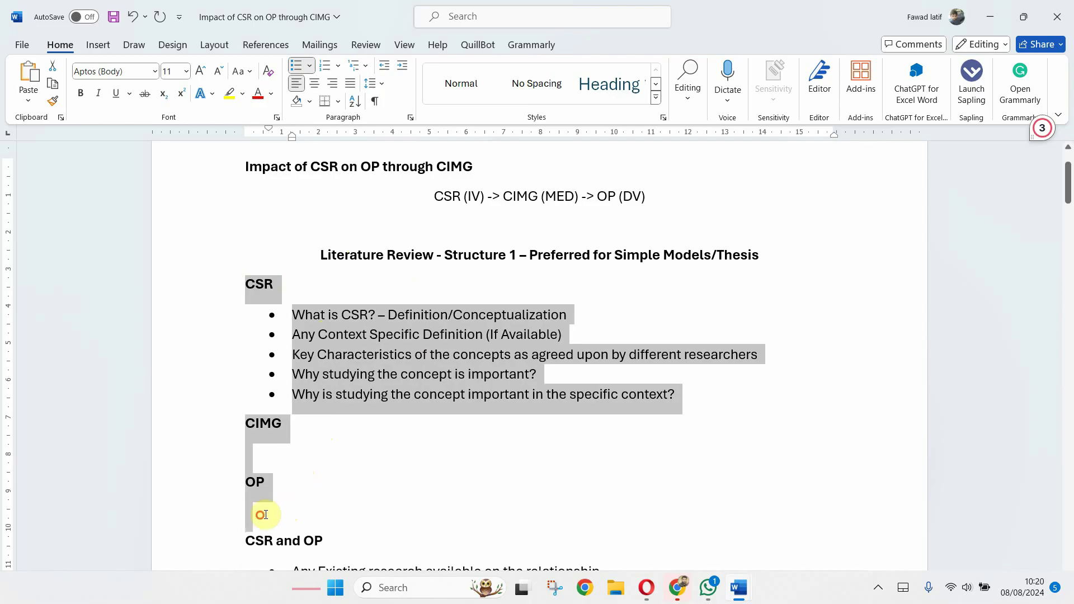
{"action": "left_click", "coordinate": [324, 361]}
{"action": "scroll", "coordinate": [316, 361], "scroll_direction": "down", "scroll_amount": 5}
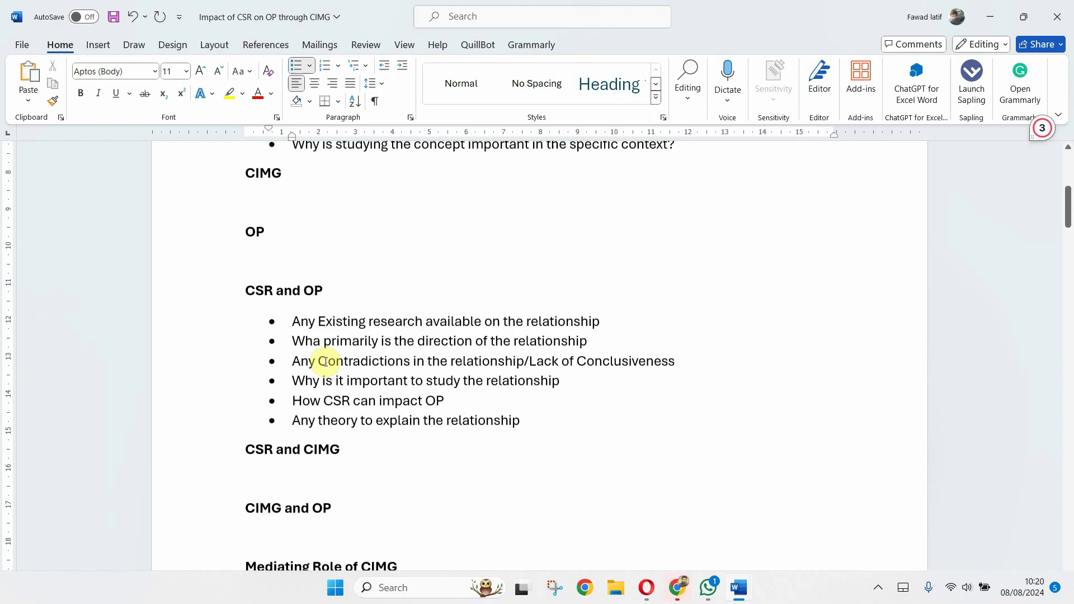
{"action": "scroll", "coordinate": [328, 360], "scroll_direction": "up", "scroll_amount": 3}
{"action": "left_click_drag", "start_coordinate": [247, 444], "coordinate": [330, 446]}
{"action": "left_click", "coordinate": [350, 479]}
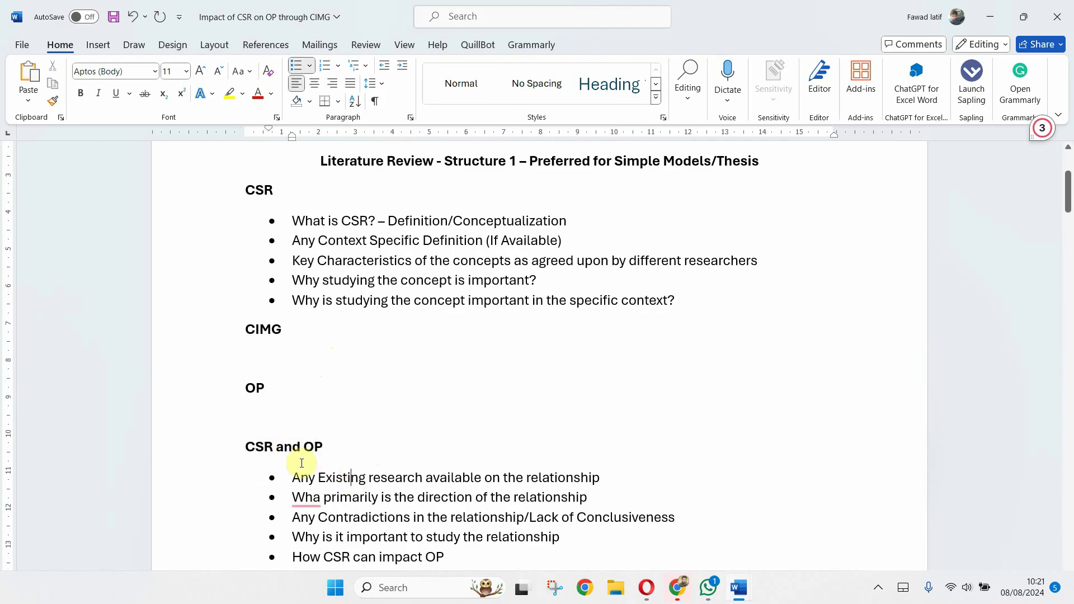
{"action": "scroll", "coordinate": [329, 378], "scroll_direction": "up", "scroll_amount": 3}
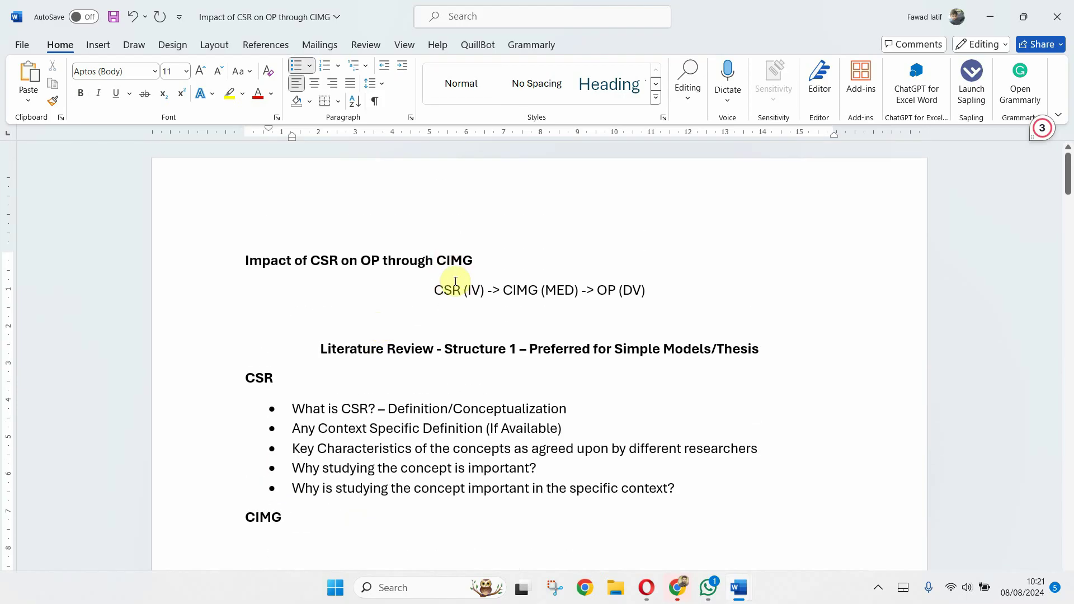
{"action": "left_click_drag", "start_coordinate": [436, 290], "coordinate": [647, 288]}
{"action": "left_click", "coordinate": [509, 291]}
{"action": "double_click", "coordinate": [512, 289]}
{"action": "left_click", "coordinate": [472, 290]}
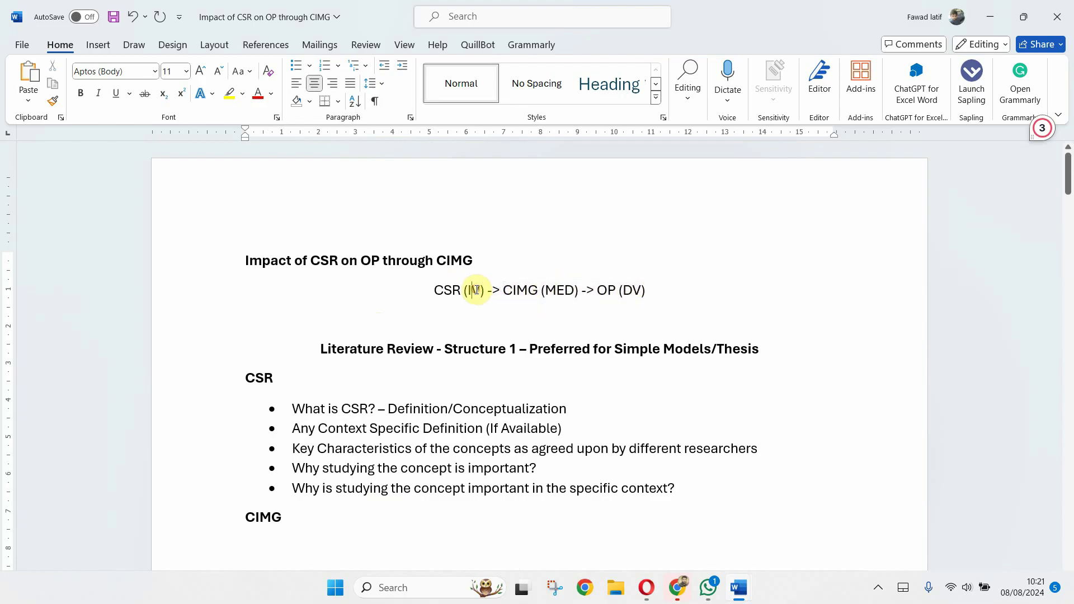
{"action": "left_click_drag", "start_coordinate": [505, 290], "coordinate": [572, 291]}
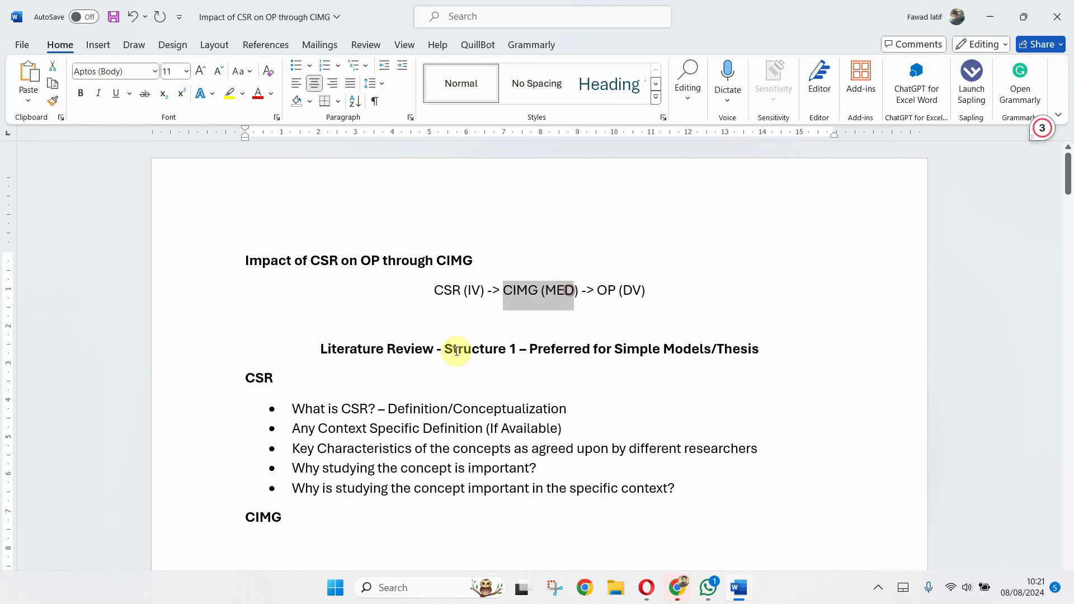
{"action": "scroll", "coordinate": [456, 347], "scroll_direction": "down", "scroll_amount": 10}
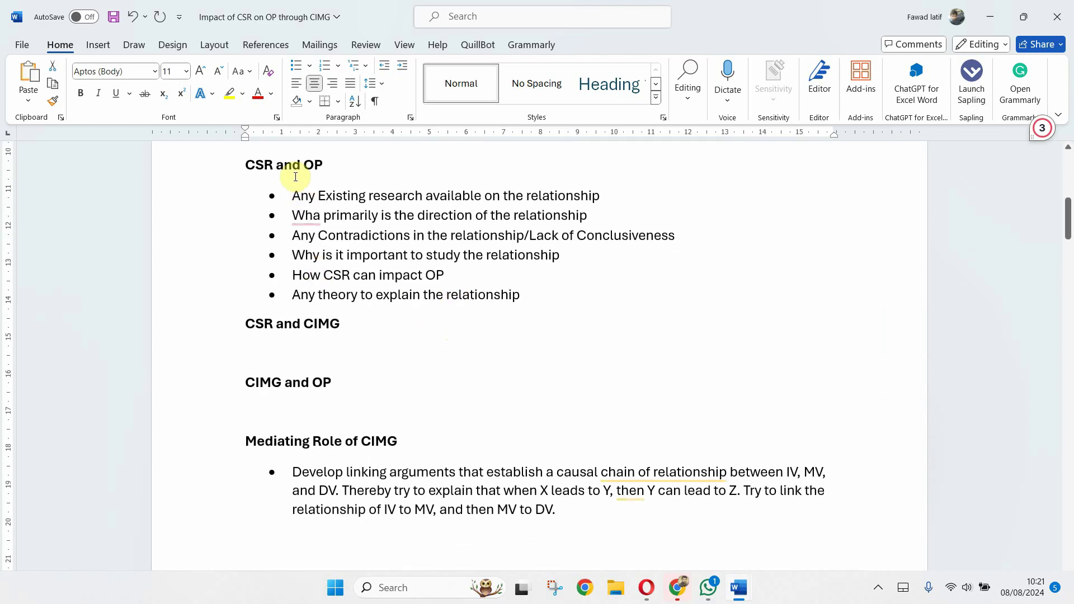
{"action": "left_click", "coordinate": [290, 170]}
{"action": "left_click", "coordinate": [301, 321]}
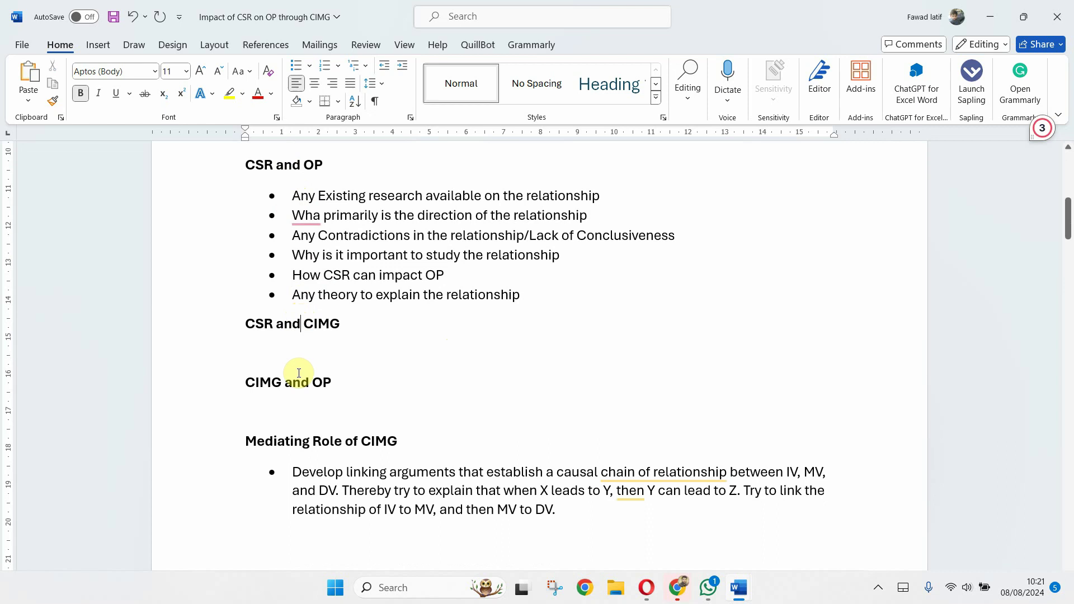
{"action": "left_click", "coordinate": [303, 442]}
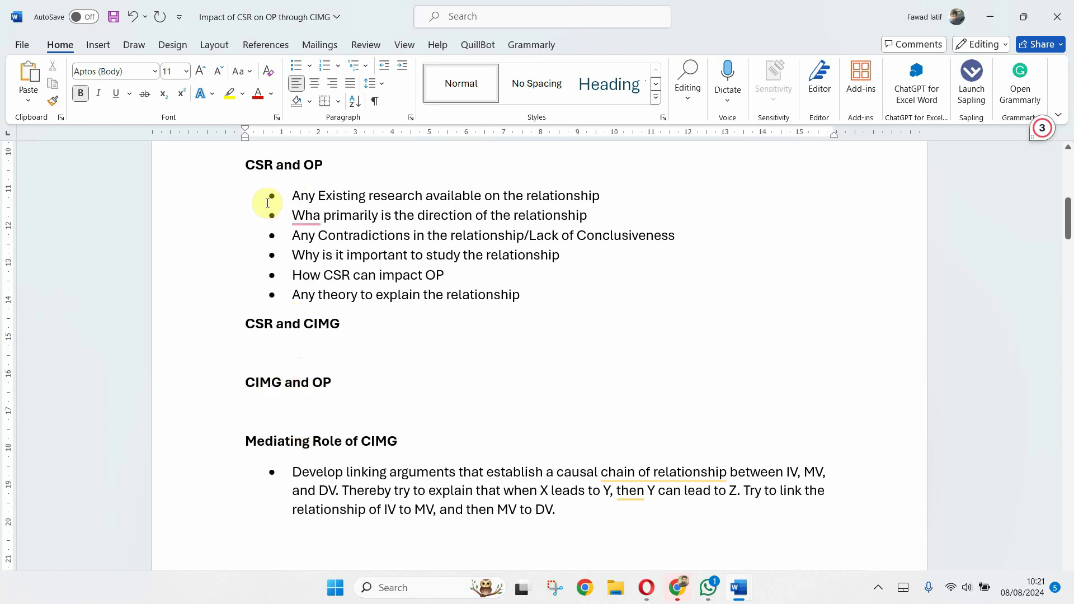
{"action": "left_click_drag", "start_coordinate": [247, 165], "coordinate": [327, 169]}
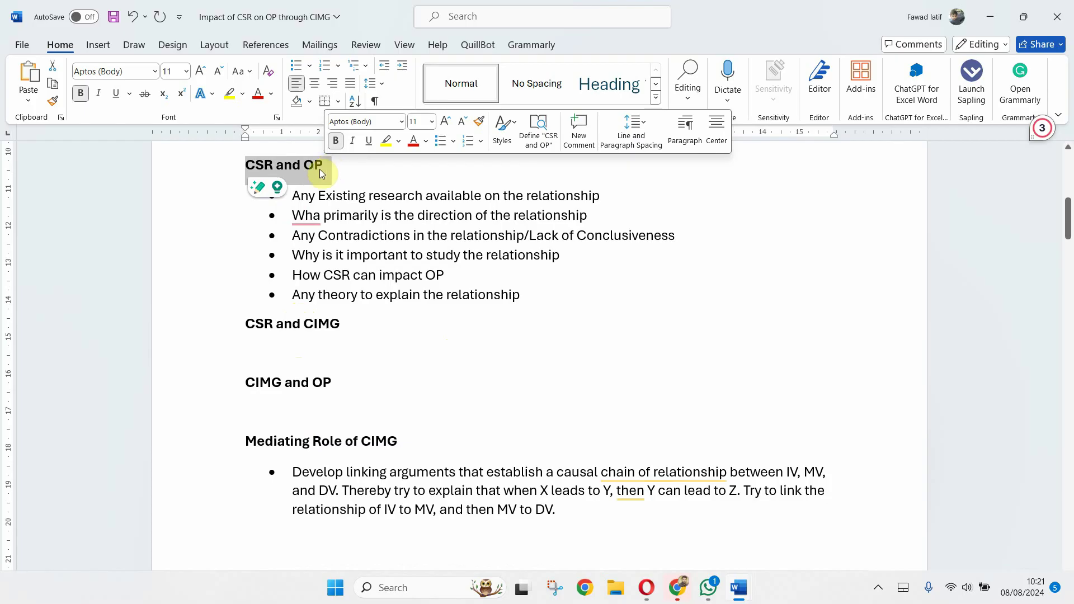
{"action": "left_click", "coordinate": [307, 197]}
{"action": "left_click_drag", "start_coordinate": [297, 195], "coordinate": [594, 194]}
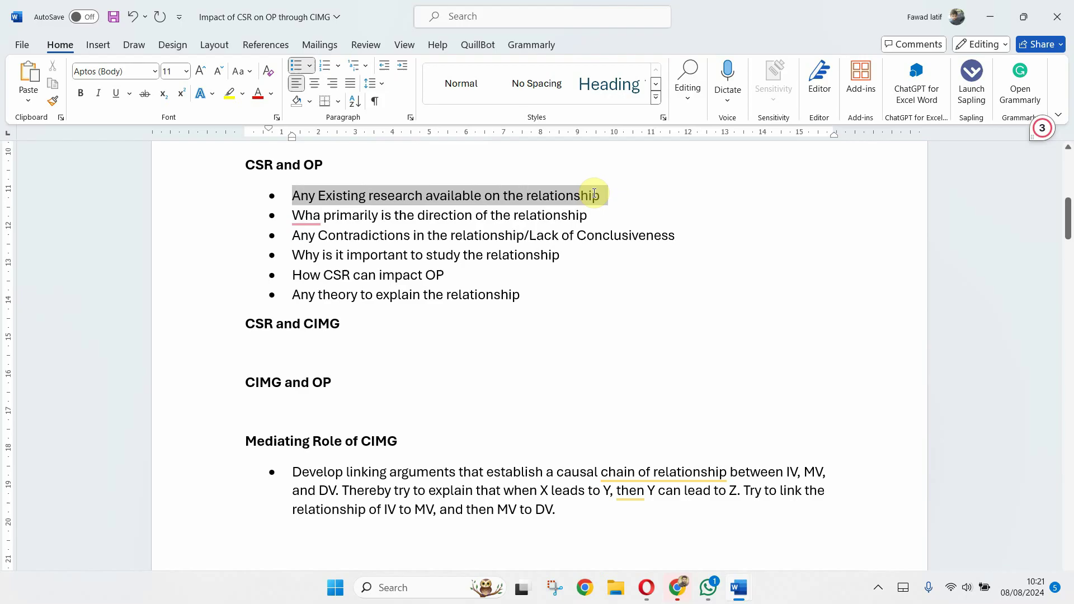
{"action": "left_click", "coordinate": [325, 215]}
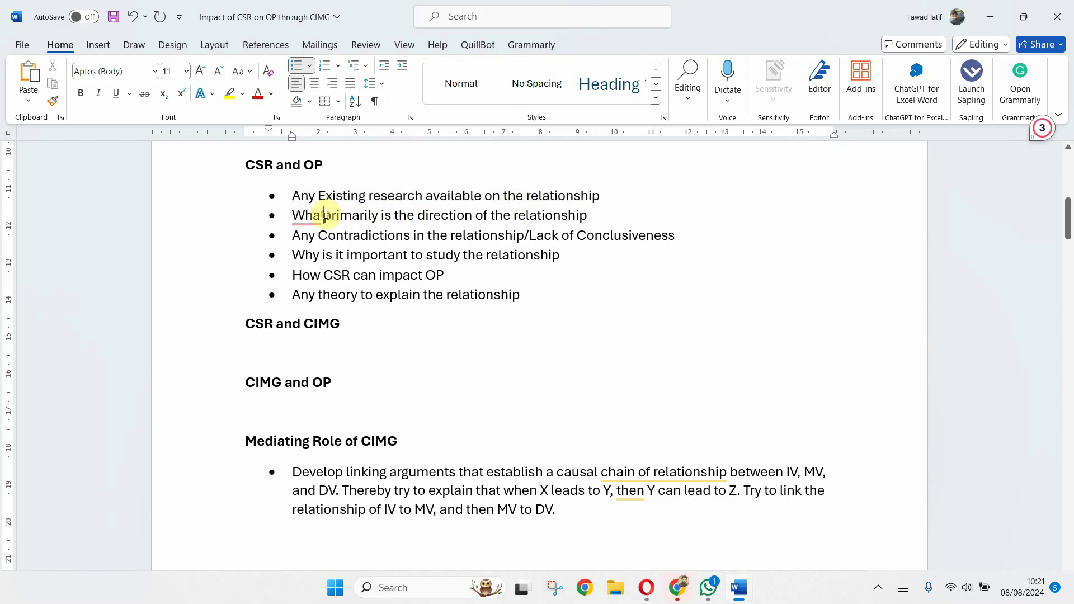
{"action": "left_click", "coordinate": [330, 278]}
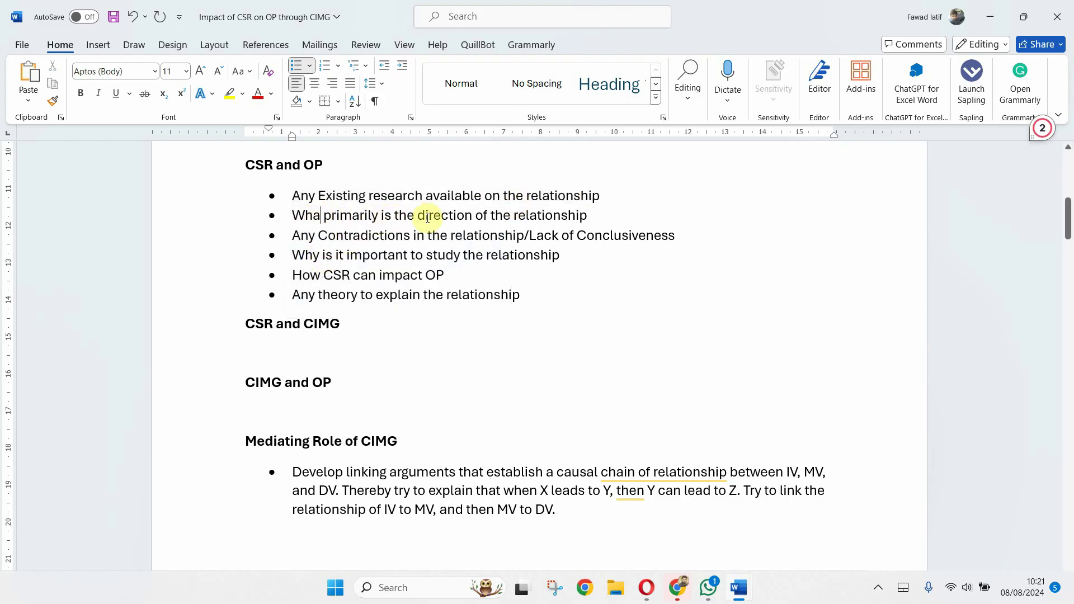
{"action": "type", "text": "t"}
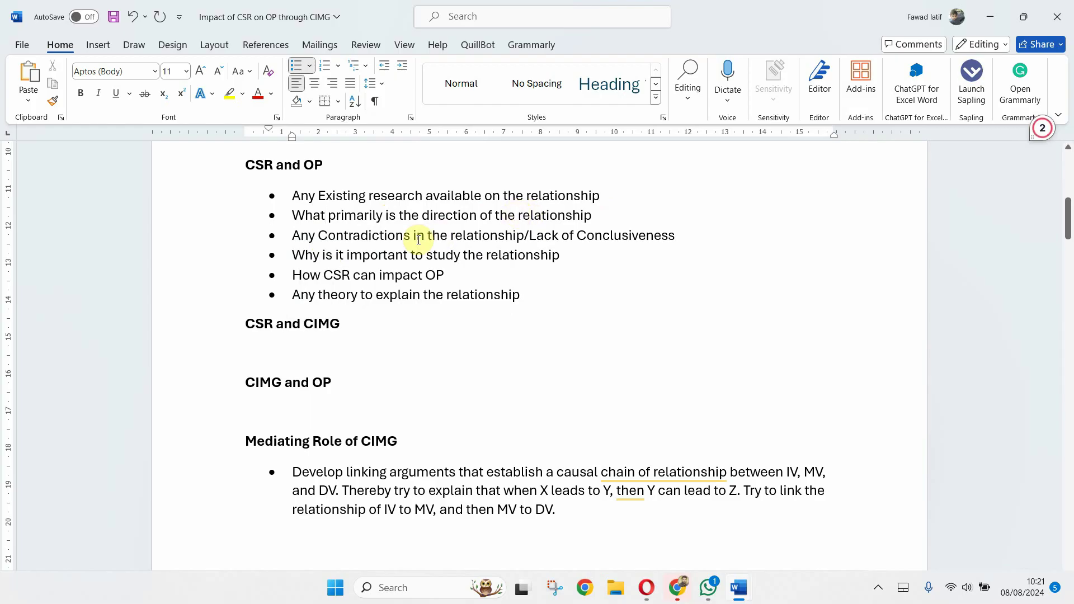
{"action": "left_click_drag", "start_coordinate": [292, 236], "coordinate": [644, 236]}
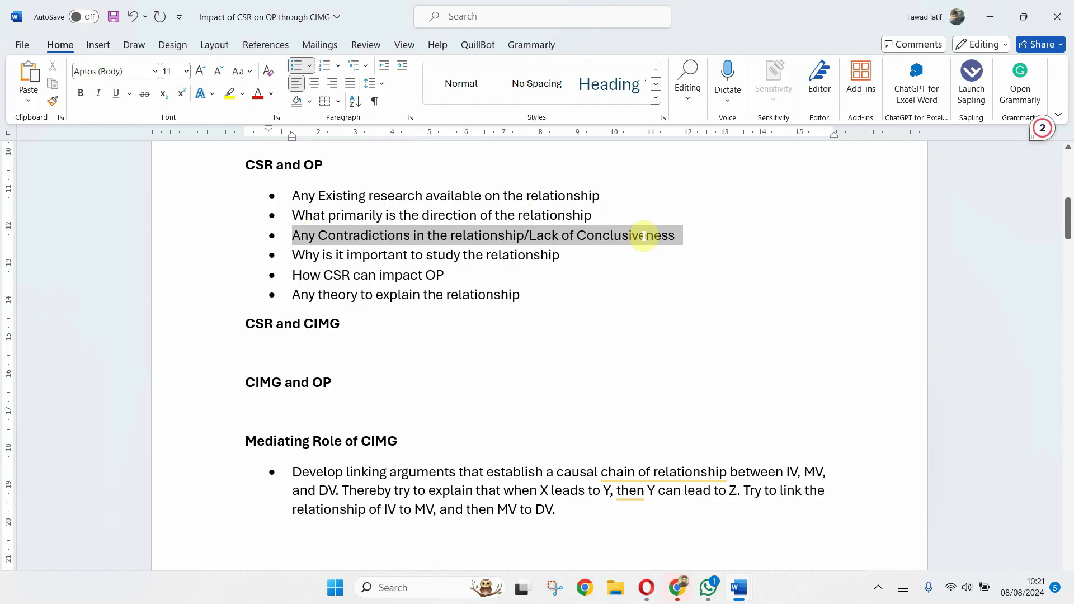
{"action": "left_click_drag", "start_coordinate": [323, 255], "coordinate": [543, 265]}
{"action": "left_click", "coordinate": [372, 269]}
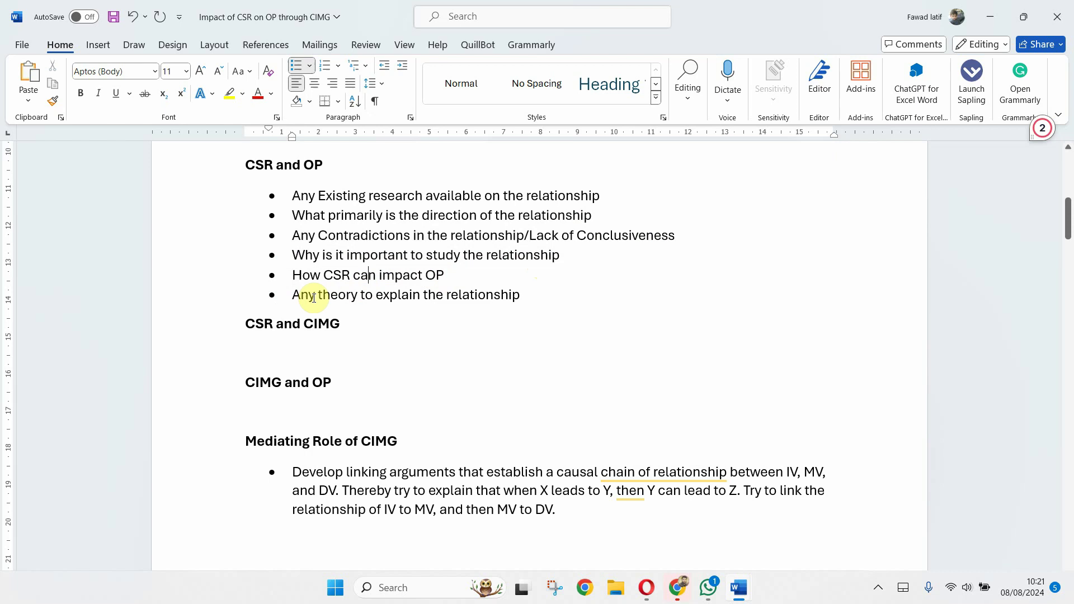
{"action": "left_click_drag", "start_coordinate": [296, 297], "coordinate": [487, 297]}
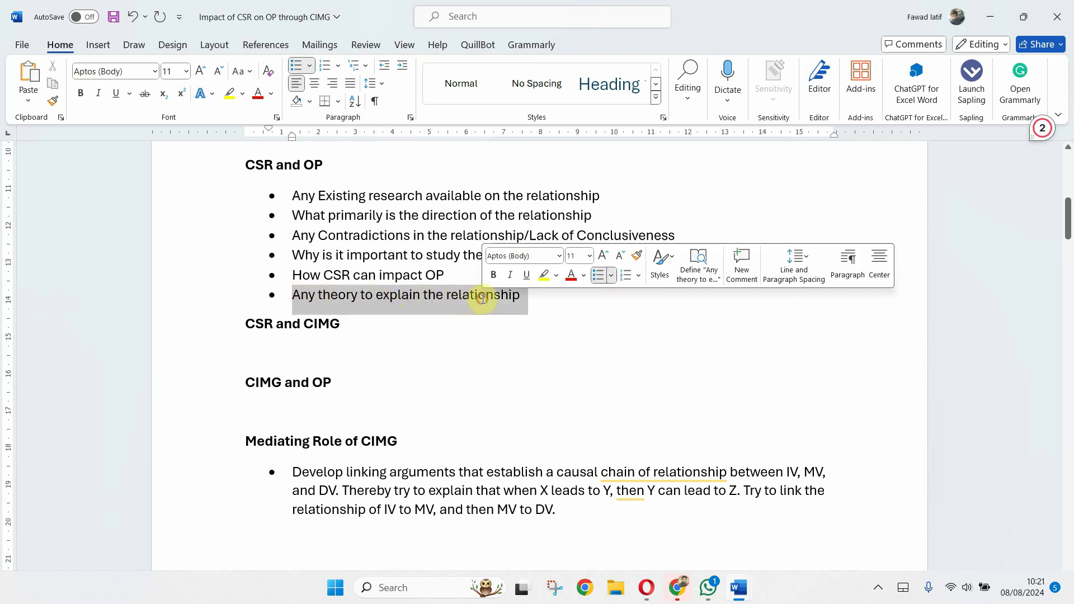
{"action": "left_click", "coordinate": [546, 297]}
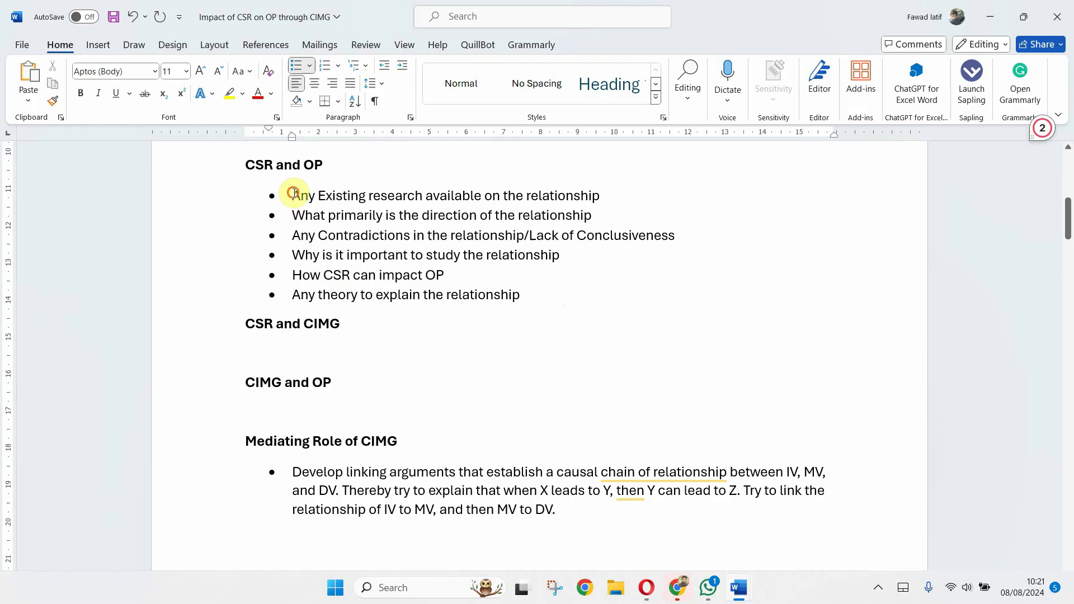
{"action": "left_click_drag", "start_coordinate": [294, 193], "coordinate": [523, 295]}
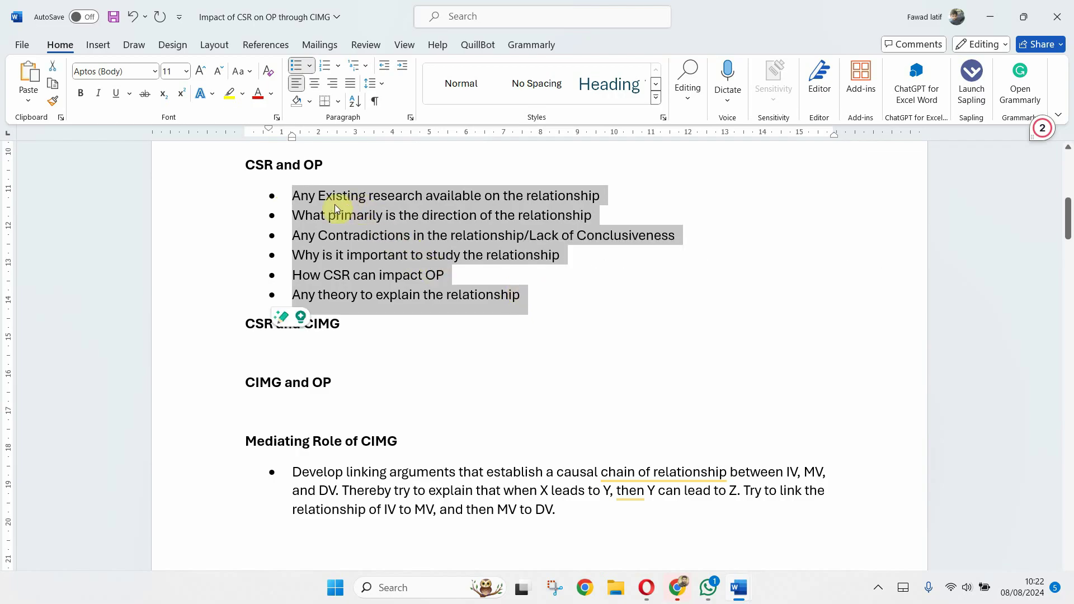
{"action": "left_click", "coordinate": [342, 245]}
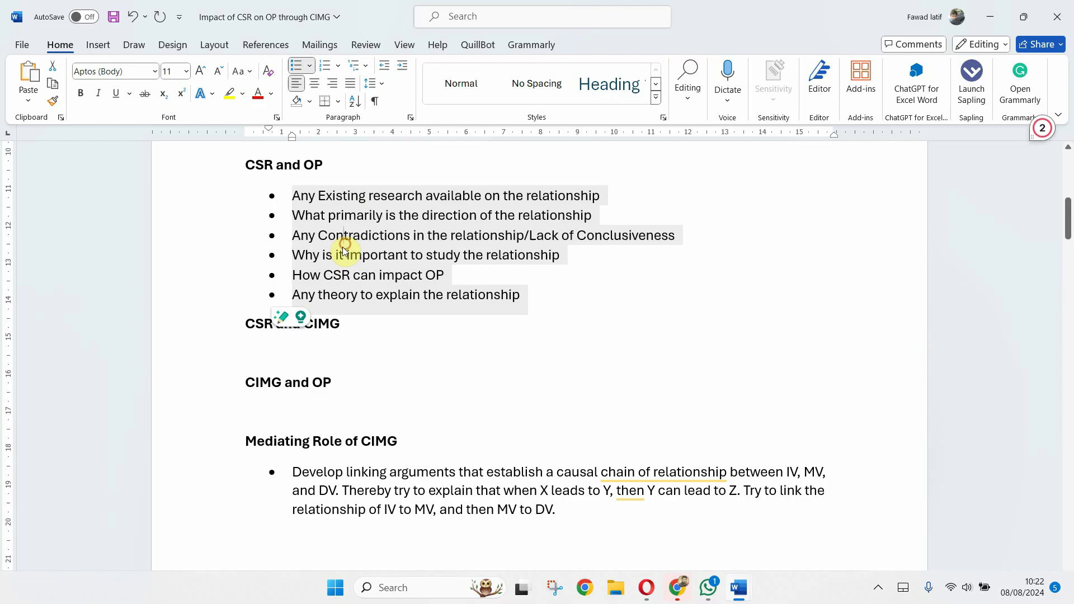
{"action": "left_click", "coordinate": [271, 350]}
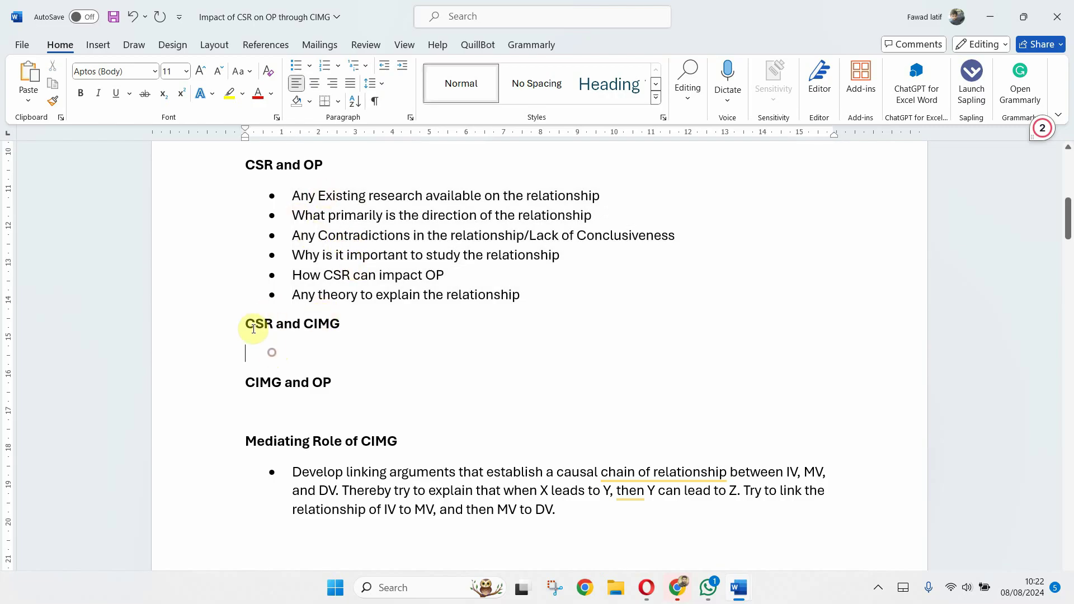
{"action": "left_click_drag", "start_coordinate": [247, 323], "coordinate": [357, 325]}
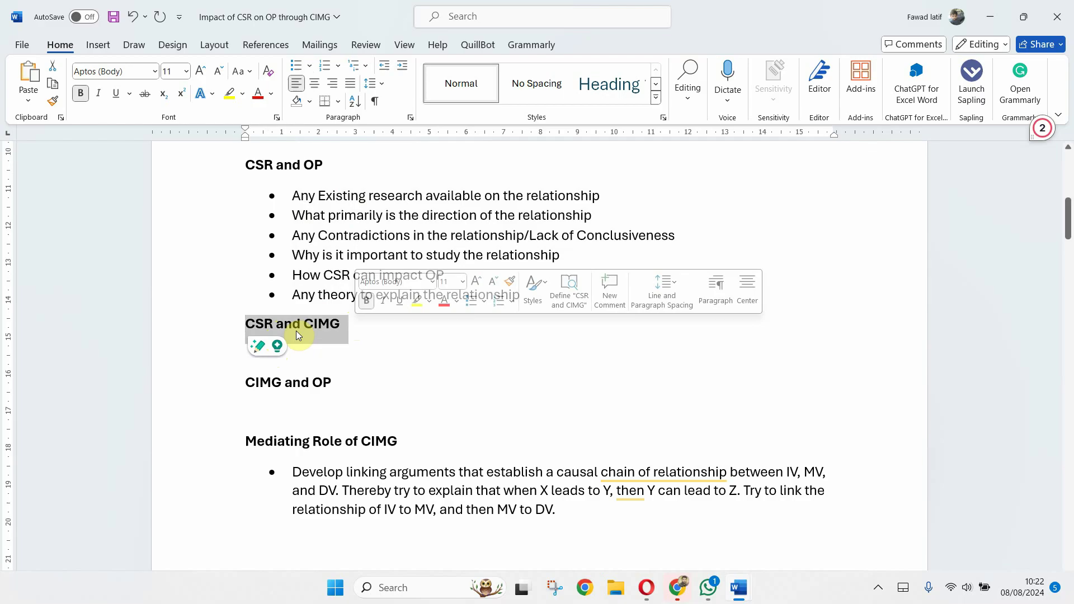
{"action": "triple_click", "coordinate": [304, 384]}
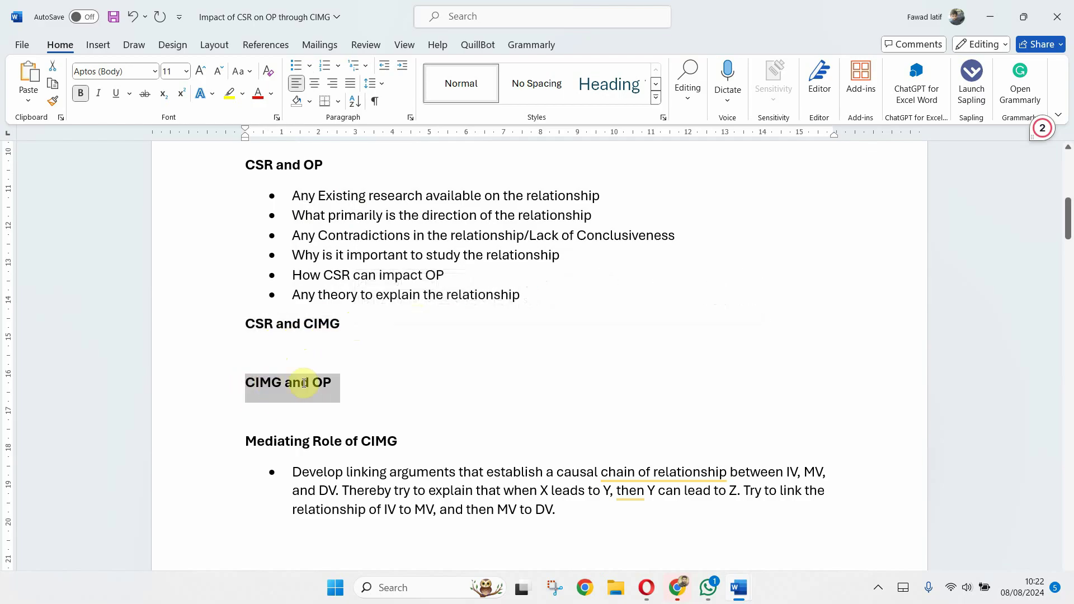
{"action": "left_click", "coordinate": [362, 425]}
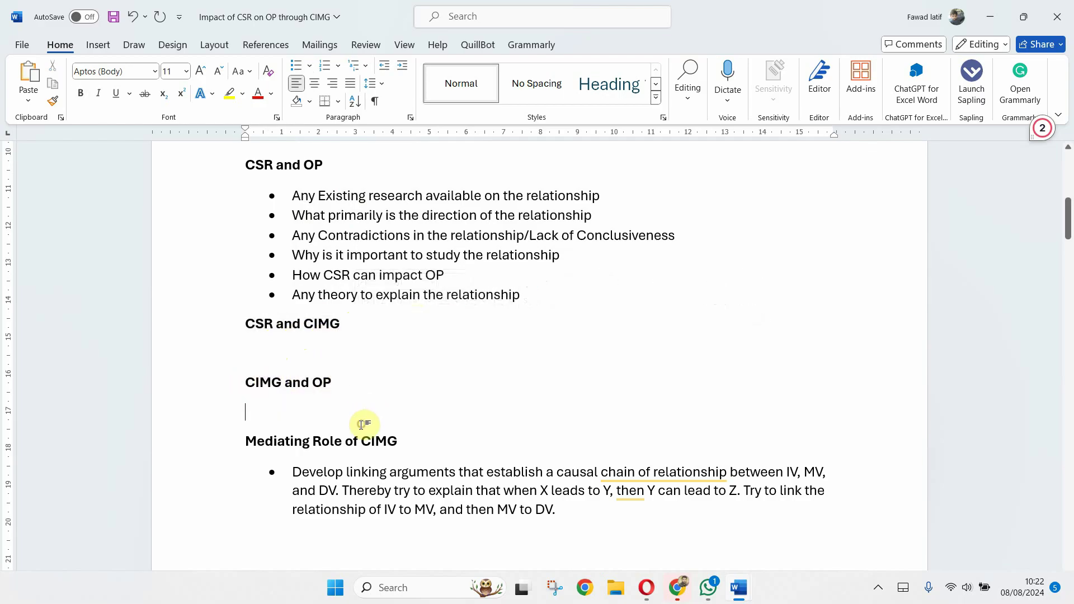
{"action": "left_click", "coordinate": [297, 473]}
{"action": "scroll", "coordinate": [319, 382], "scroll_direction": "down", "scroll_amount": 2}
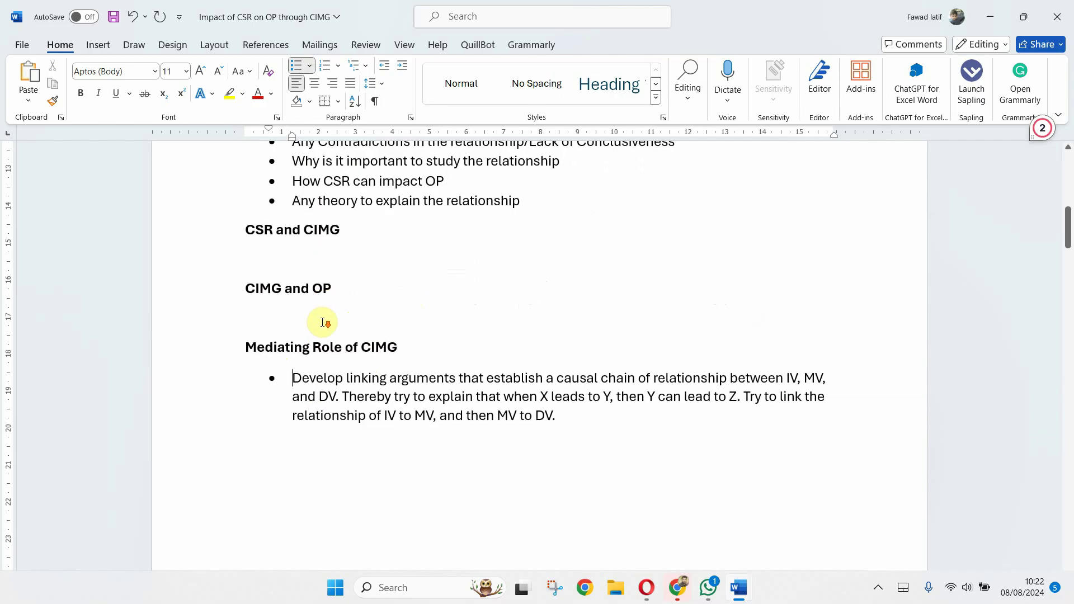
{"action": "left_click_drag", "start_coordinate": [296, 378], "coordinate": [497, 399]}
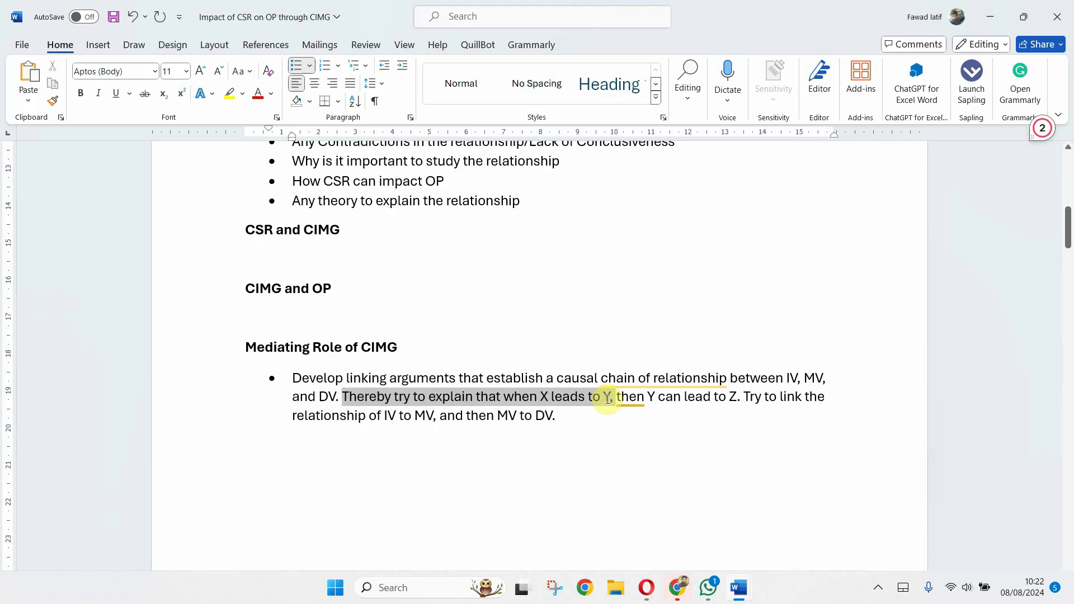
{"action": "left_click_drag", "start_coordinate": [608, 399], "coordinate": [599, 422]}
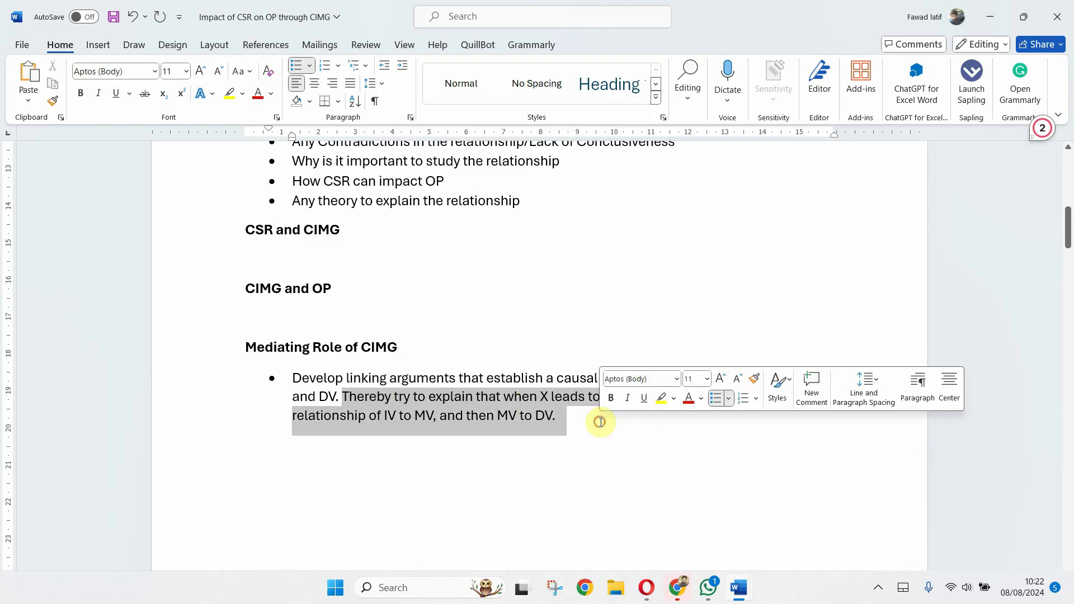
{"action": "left_click", "coordinate": [516, 423]}
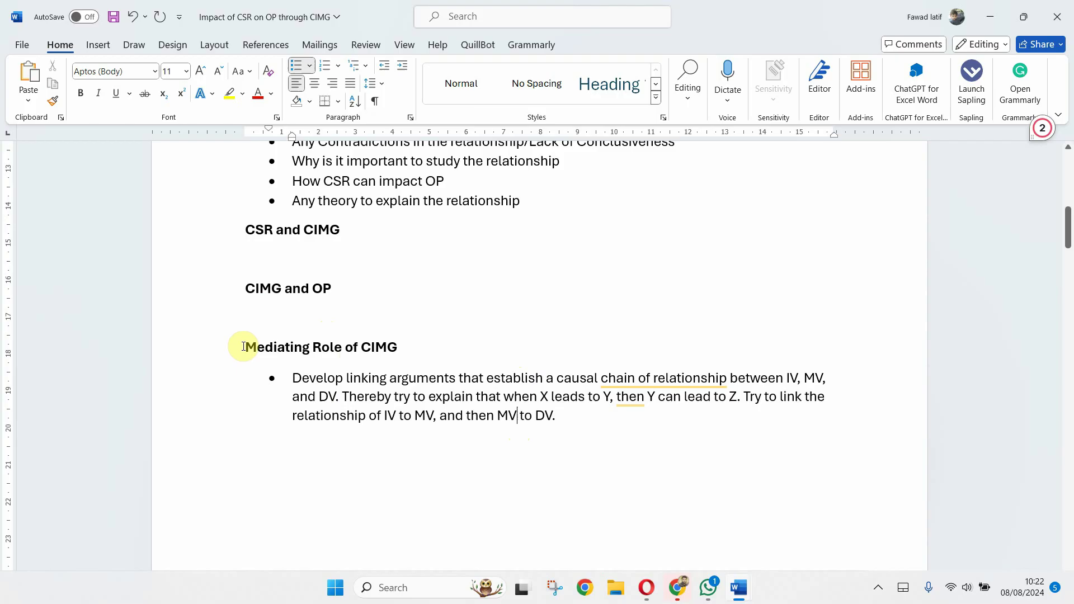
{"action": "left_click_drag", "start_coordinate": [244, 346], "coordinate": [398, 348]}
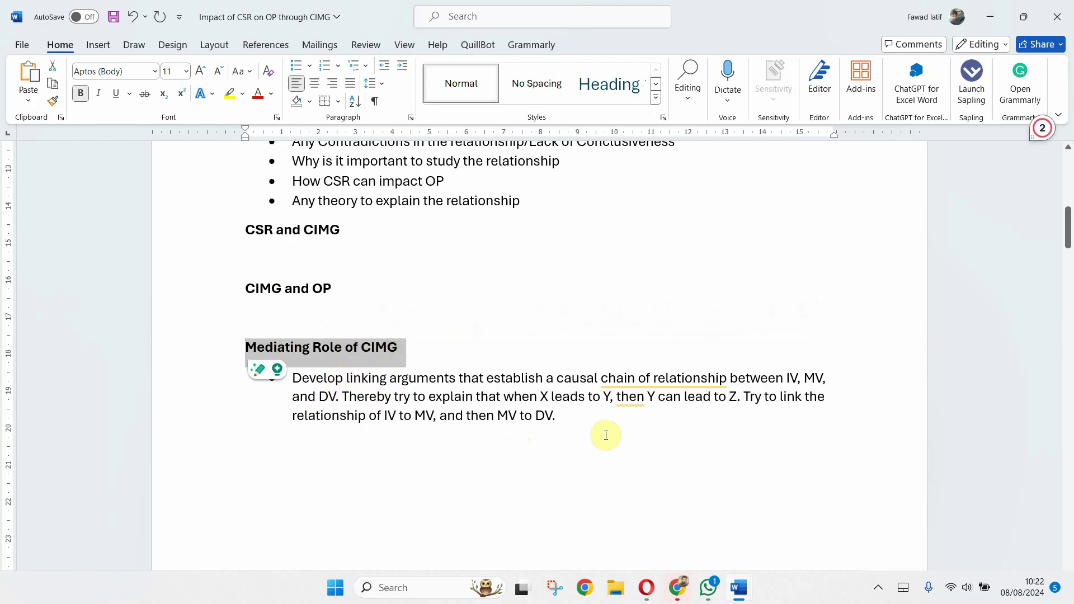
{"action": "left_click", "coordinate": [549, 412]}
{"action": "scroll", "coordinate": [501, 419], "scroll_direction": "up", "scroll_amount": 10}
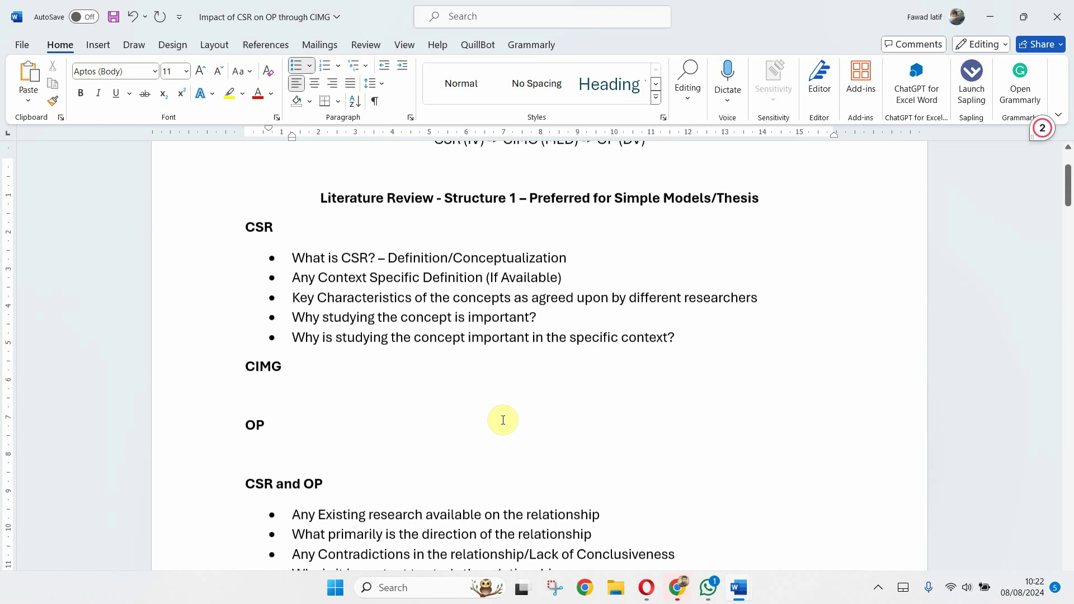
{"action": "scroll", "coordinate": [418, 399], "scroll_direction": "down", "scroll_amount": 15}
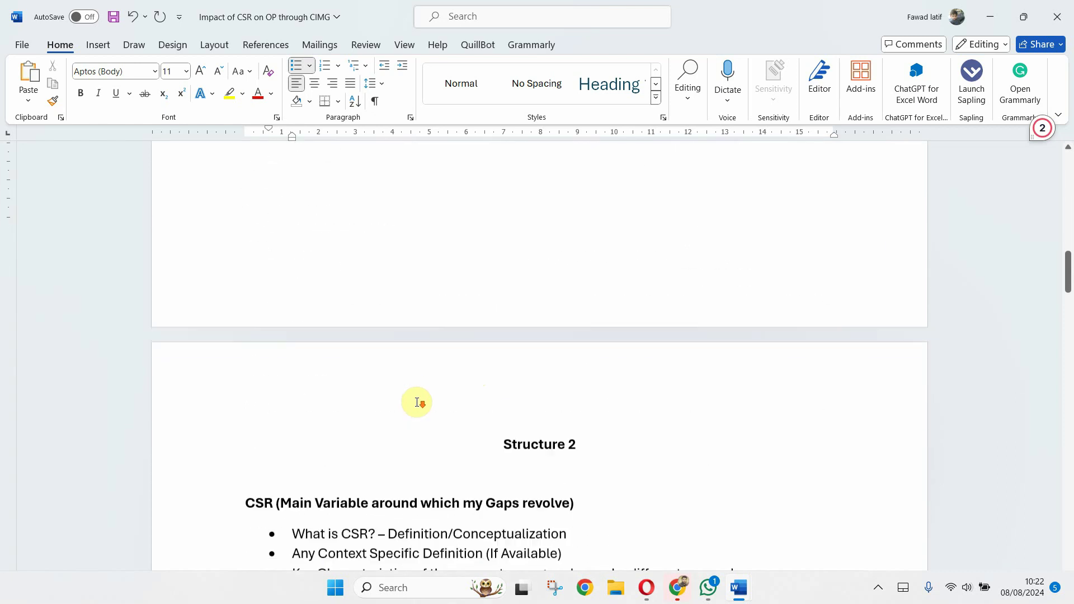
{"action": "left_click_drag", "start_coordinate": [245, 304], "coordinate": [370, 305]}
{"action": "left_click", "coordinate": [260, 304]}
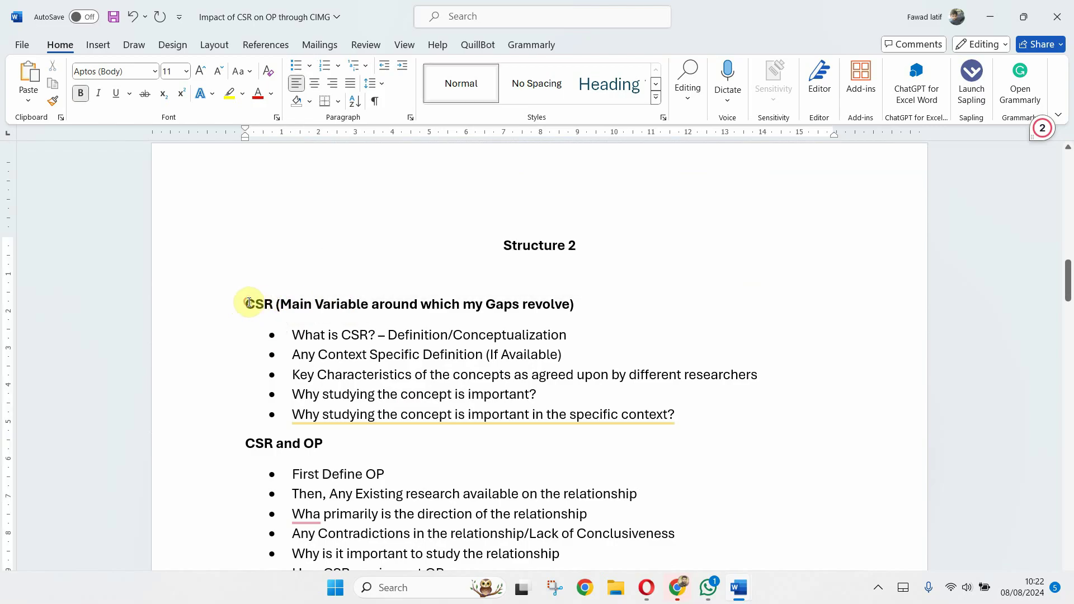
{"action": "left_click_drag", "start_coordinate": [249, 303], "coordinate": [419, 304]}
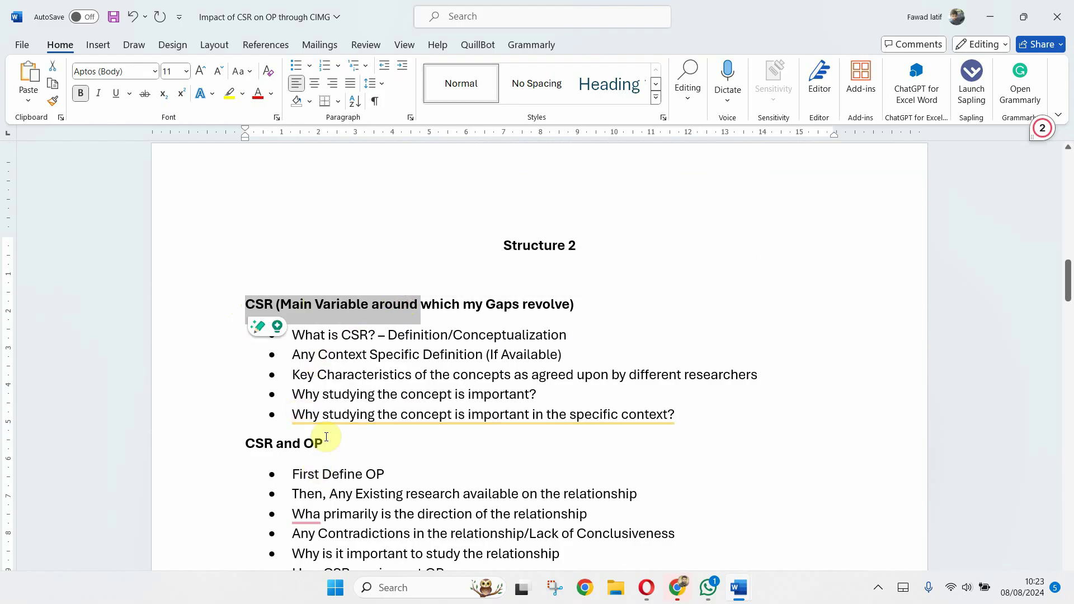
{"action": "mouse_move", "coordinate": [380, 415]}
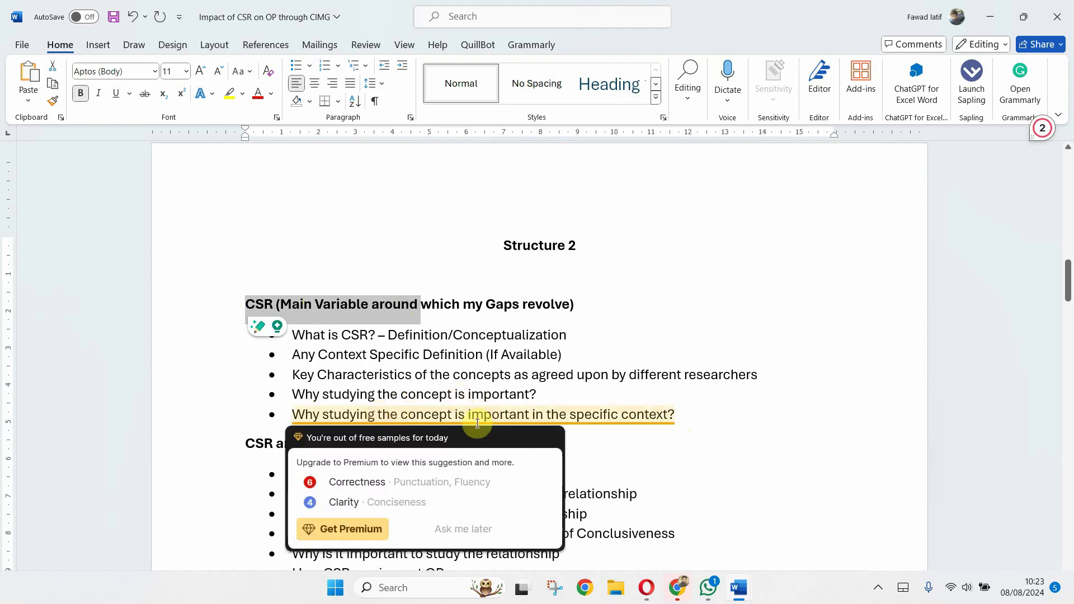
{"action": "left_click", "coordinate": [407, 377]}
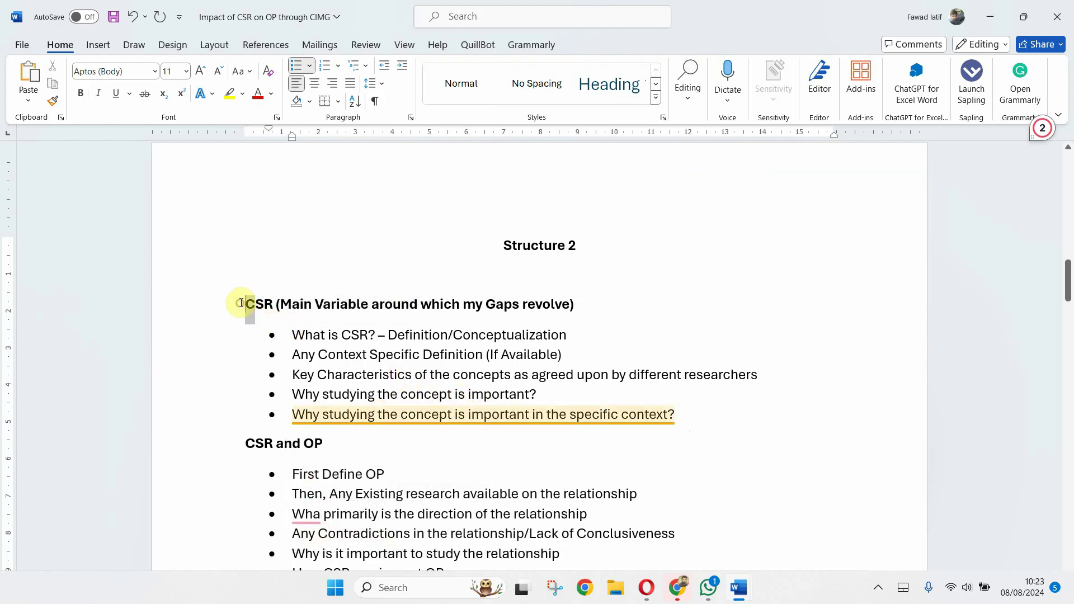
{"action": "left_click_drag", "start_coordinate": [240, 303], "coordinate": [572, 307]}
{"action": "left_click_drag", "start_coordinate": [366, 337], "coordinate": [686, 418]}
{"action": "scroll", "coordinate": [537, 346], "scroll_direction": "up", "scroll_amount": 10}
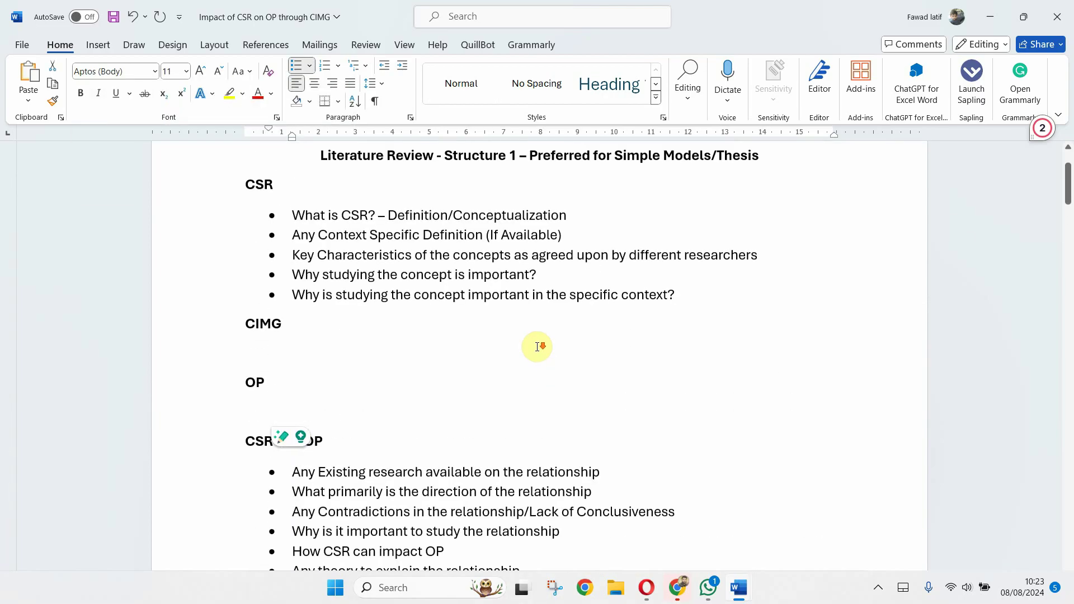
{"action": "scroll", "coordinate": [475, 364], "scroll_direction": "up", "scroll_amount": 3}
{"action": "scroll", "coordinate": [355, 335], "scroll_direction": "down", "scroll_amount": 13}
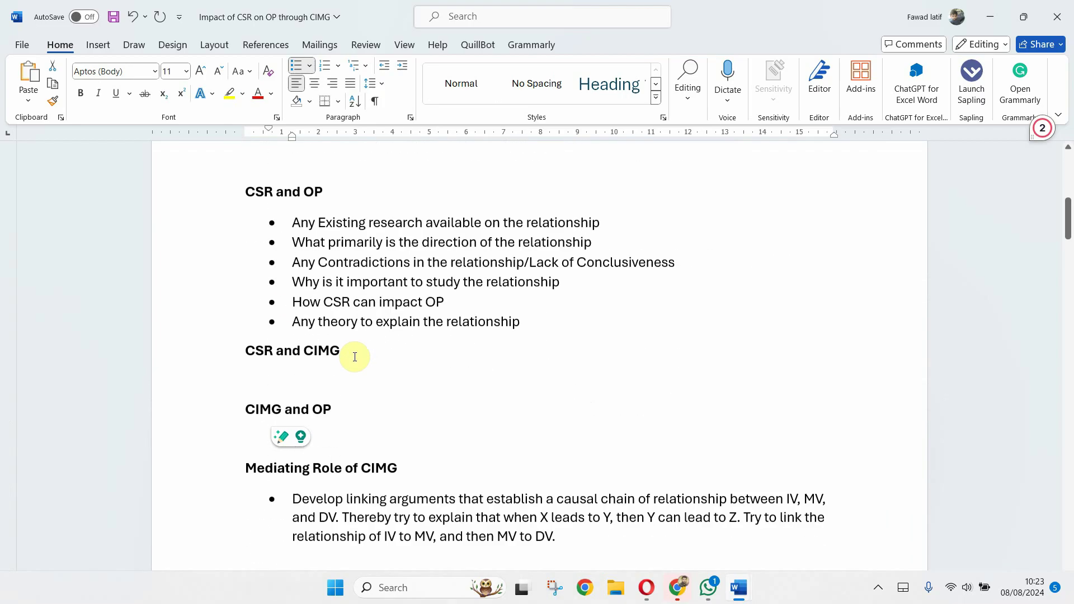
{"action": "scroll", "coordinate": [355, 358], "scroll_direction": "up", "scroll_amount": 6}
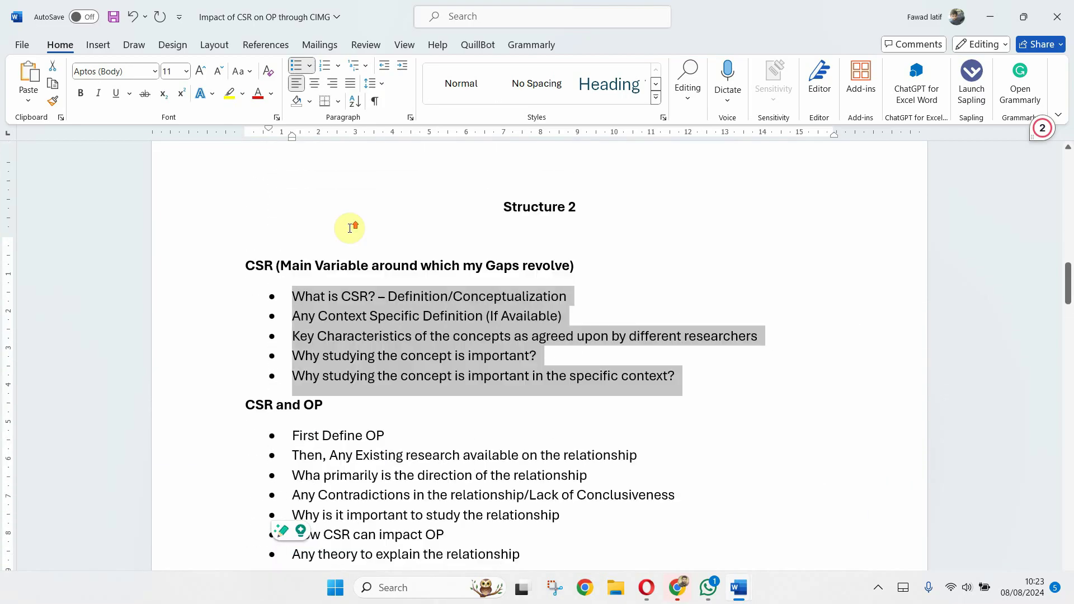
{"action": "left_click", "coordinate": [292, 338]}
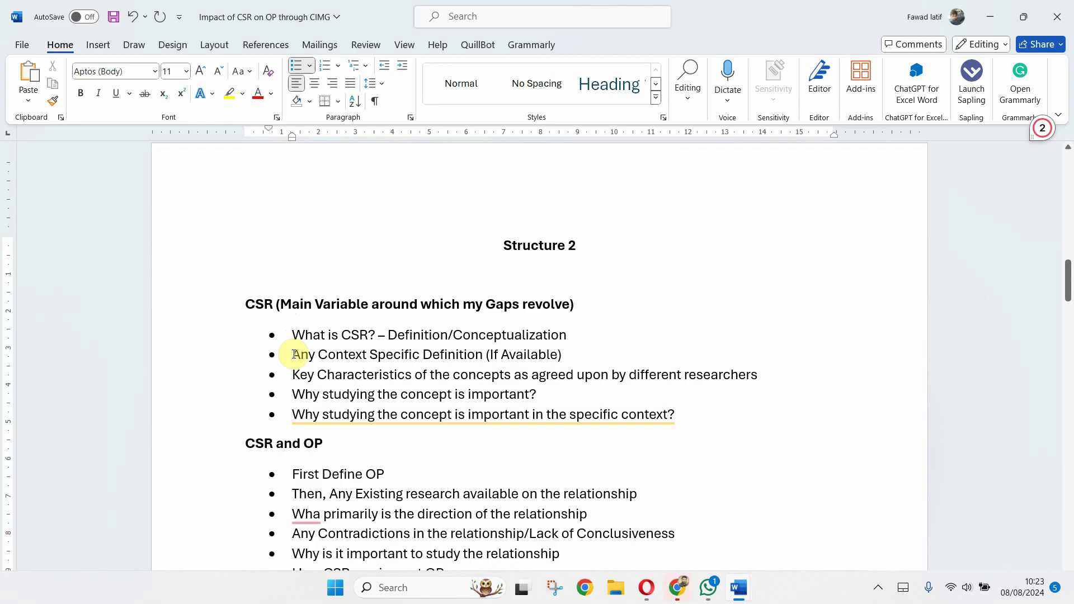
{"action": "scroll", "coordinate": [295, 354], "scroll_direction": "down", "scroll_amount": 3}
{"action": "left_click_drag", "start_coordinate": [242, 348], "coordinate": [340, 345]}
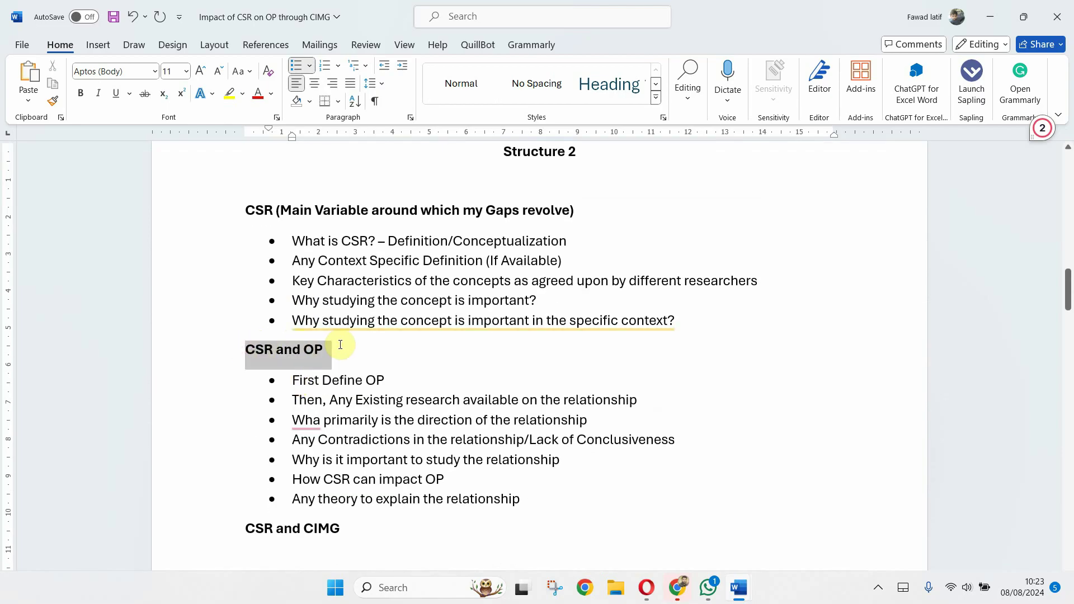
{"action": "left_click", "coordinate": [303, 382]}
{"action": "left_click_drag", "start_coordinate": [292, 380], "coordinate": [395, 380]}
{"action": "double_click", "coordinate": [259, 218]}
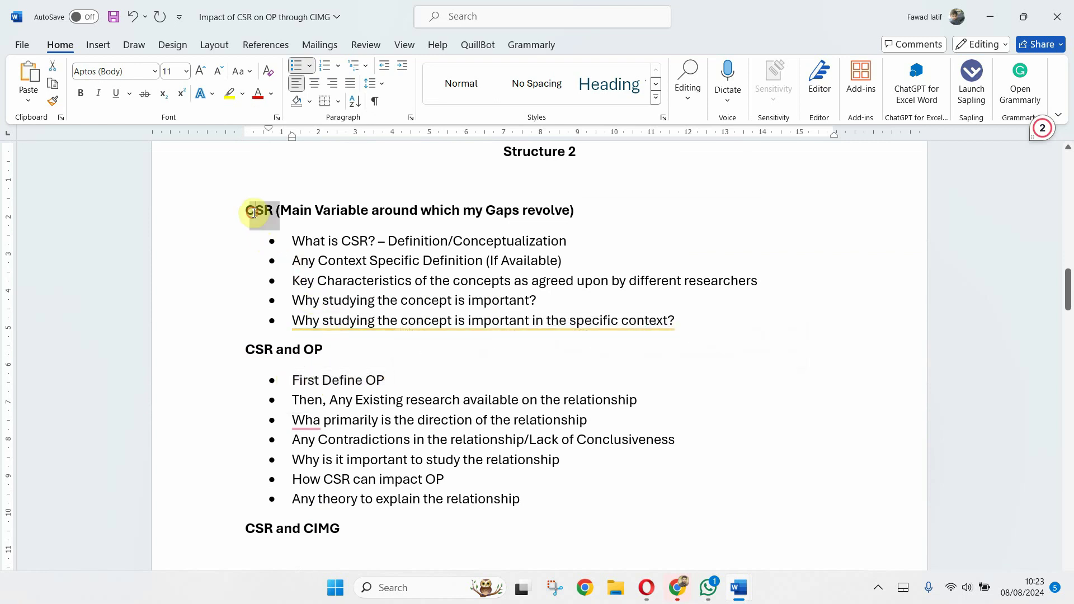
{"action": "left_click", "coordinate": [305, 350]}
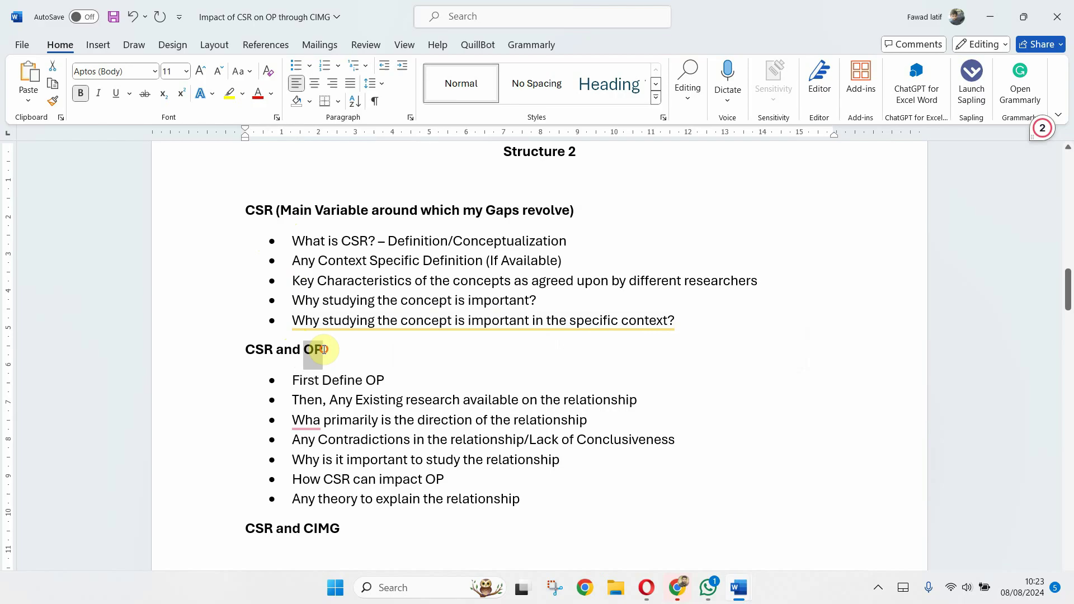
{"action": "left_click_drag", "start_coordinate": [323, 350], "coordinate": [330, 350]}
{"action": "left_click_drag", "start_coordinate": [293, 380], "coordinate": [386, 381]}
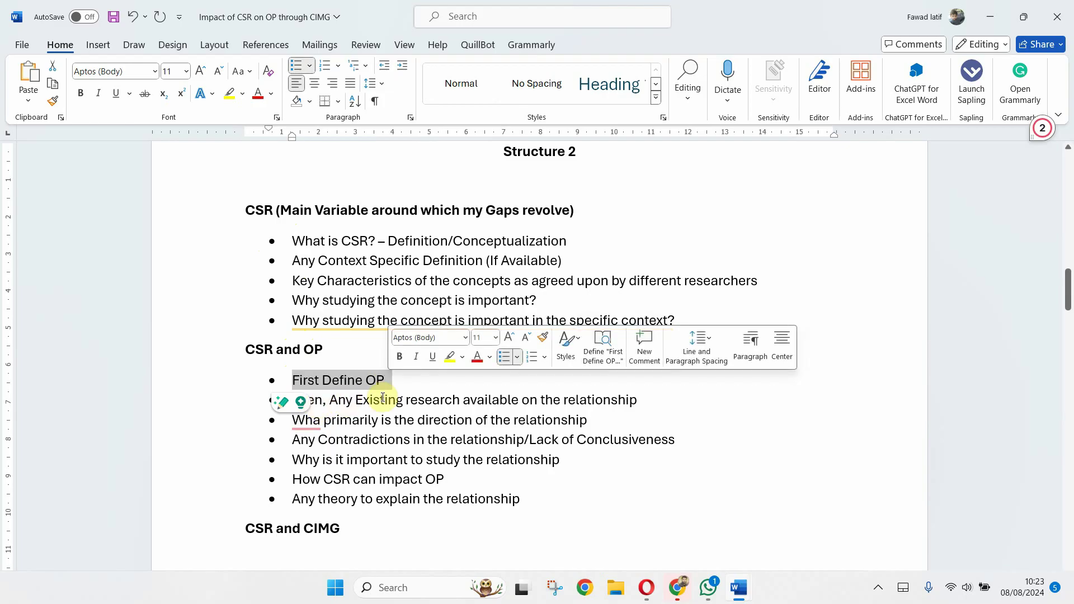
{"action": "scroll", "coordinate": [376, 444], "scroll_direction": "up", "scroll_amount": 20}
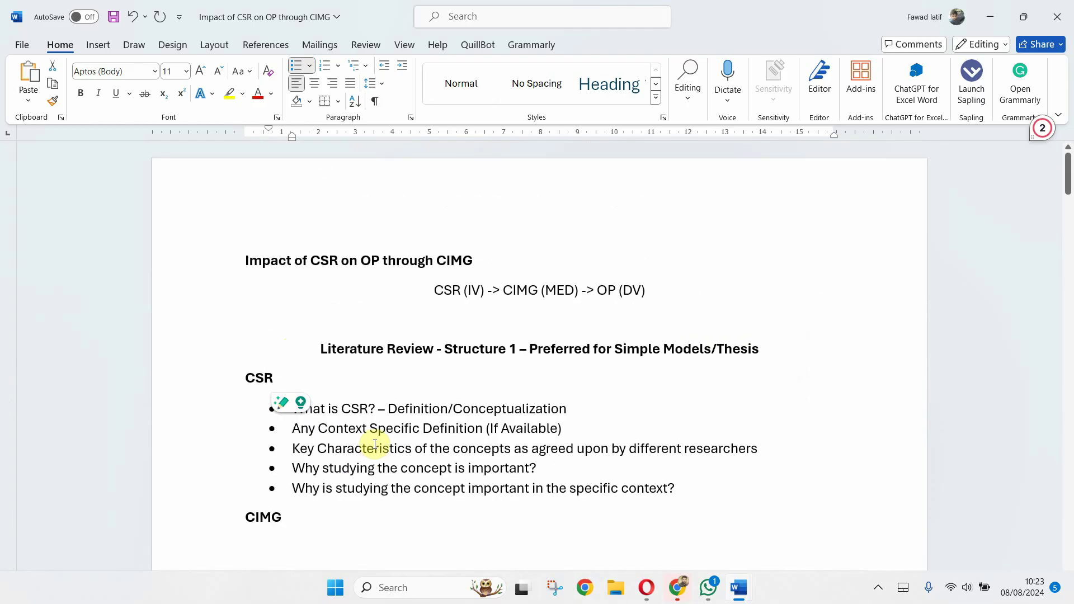
{"action": "scroll", "coordinate": [375, 444], "scroll_direction": "down", "scroll_amount": 8}
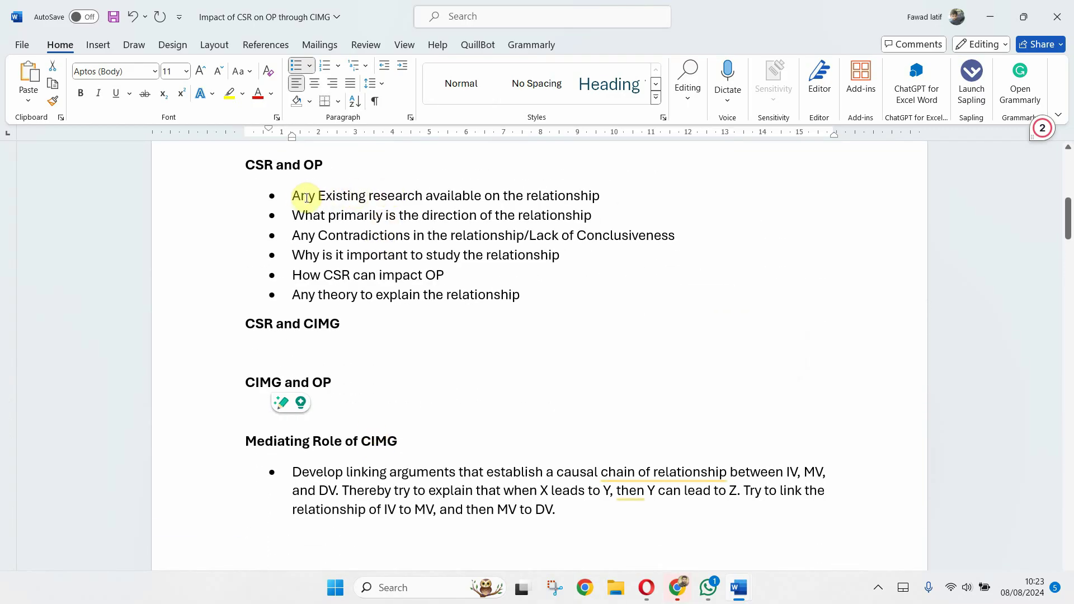
{"action": "left_click_drag", "start_coordinate": [292, 195], "coordinate": [455, 314]}
{"action": "scroll", "coordinate": [442, 313], "scroll_direction": "down", "scroll_amount": 12}
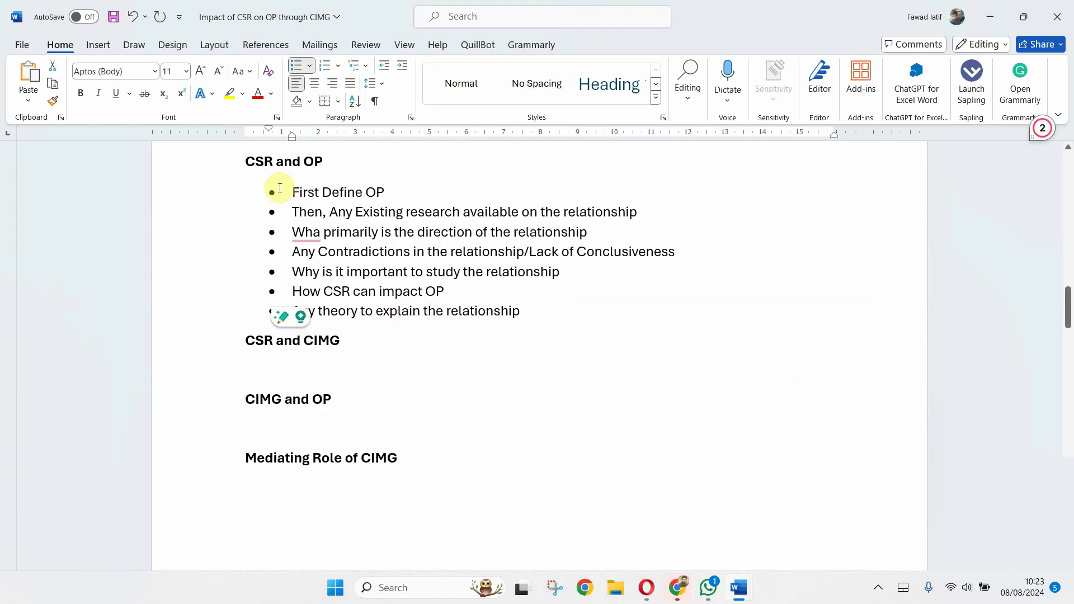
{"action": "scroll", "coordinate": [274, 207], "scroll_direction": "up", "scroll_amount": 4}
{"action": "left_click_drag", "start_coordinate": [257, 218], "coordinate": [370, 212]}
{"action": "scroll", "coordinate": [364, 312], "scroll_direction": "down", "scroll_amount": 4}
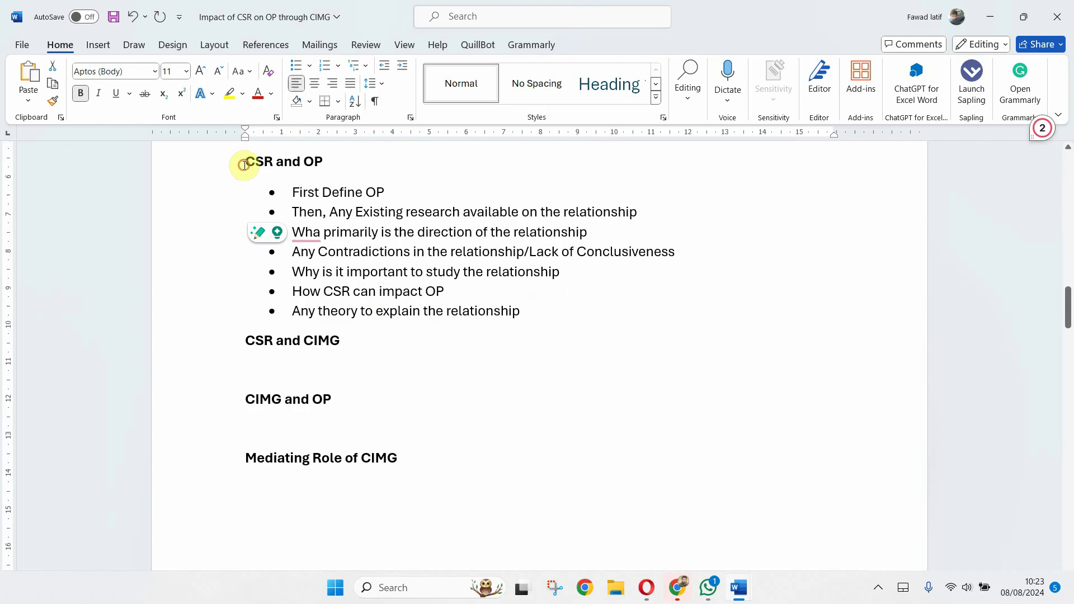
{"action": "left_click_drag", "start_coordinate": [244, 165], "coordinate": [312, 160]}
{"action": "left_click_drag", "start_coordinate": [249, 340], "coordinate": [339, 341]}
{"action": "left_click_drag", "start_coordinate": [246, 399], "coordinate": [331, 399]}
{"action": "left_click_drag", "start_coordinate": [246, 457], "coordinate": [405, 458]}
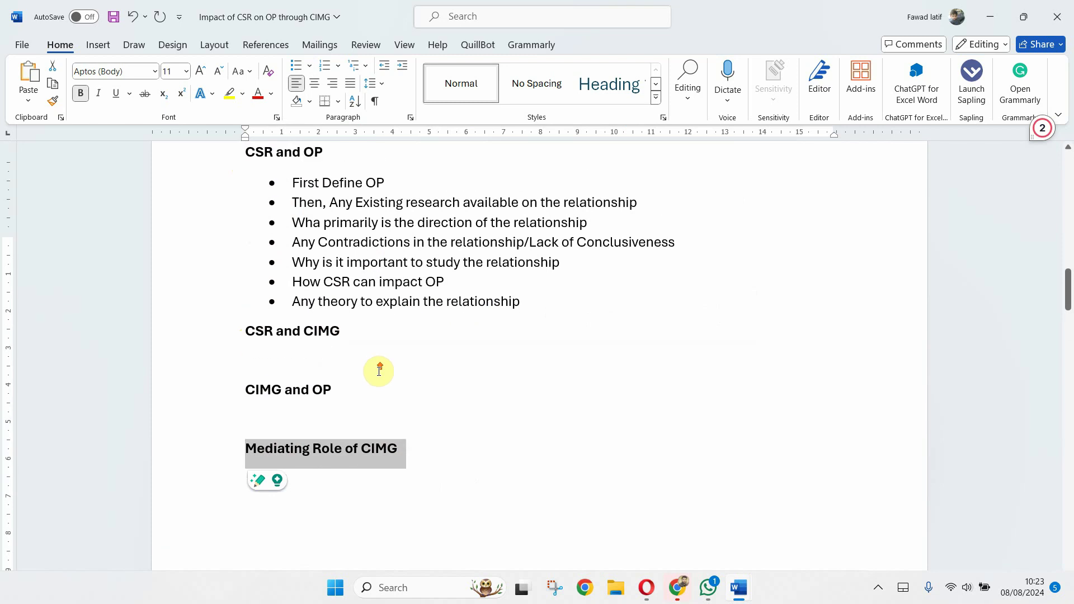
{"action": "scroll", "coordinate": [375, 364], "scroll_direction": "up", "scroll_amount": 6}
{"action": "scroll", "coordinate": [412, 400], "scroll_direction": "down", "scroll_amount": 3}
{"action": "scroll", "coordinate": [412, 404], "scroll_direction": "down", "scroll_amount": 15}
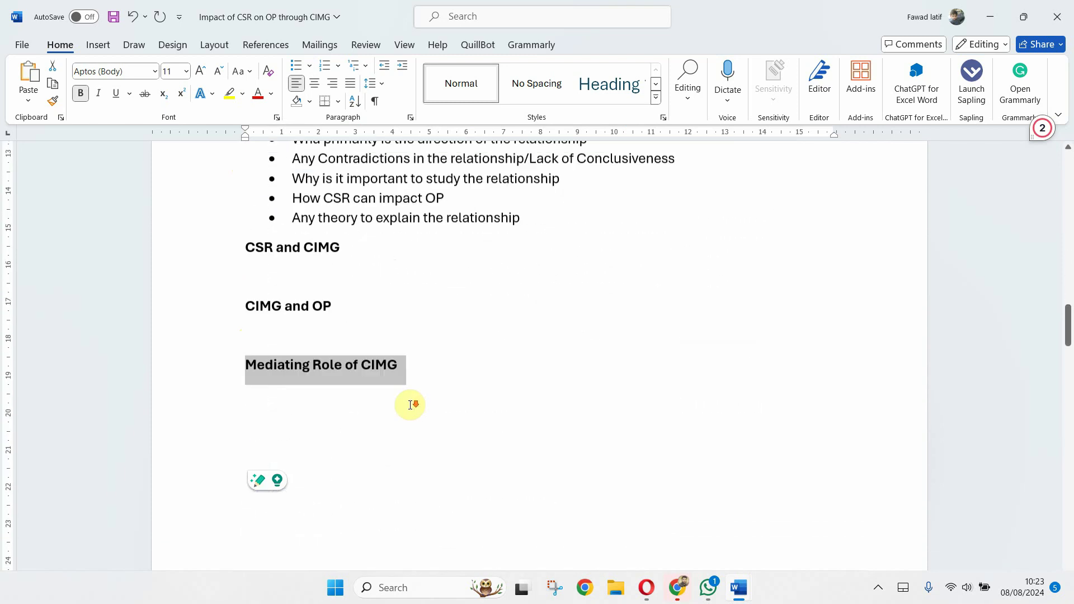
{"action": "scroll", "coordinate": [410, 405], "scroll_direction": "down", "scroll_amount": 3}
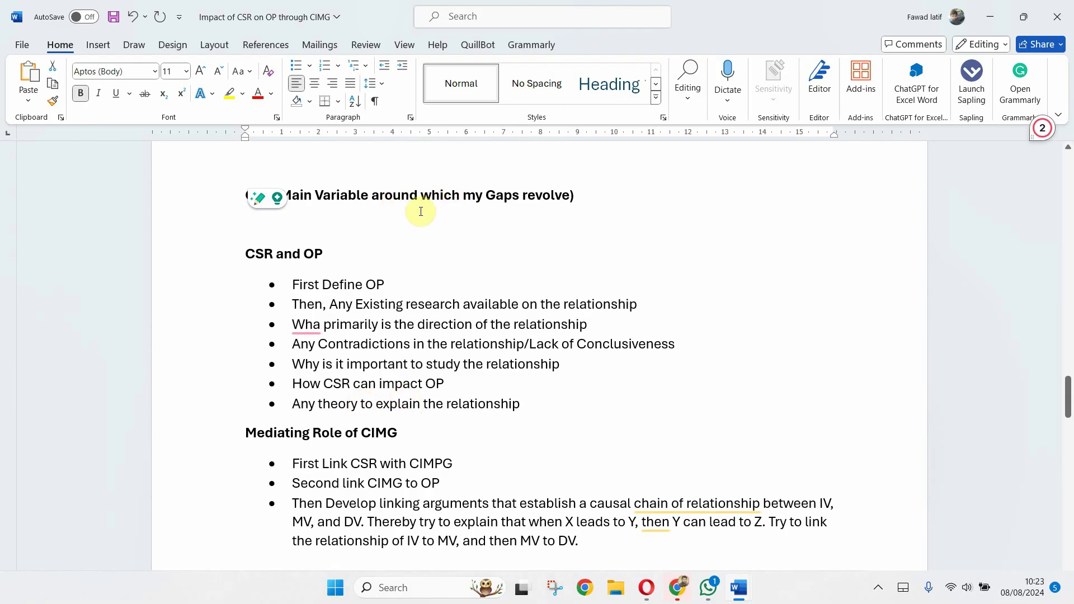
{"action": "left_click_drag", "start_coordinate": [245, 253], "coordinate": [314, 254]}
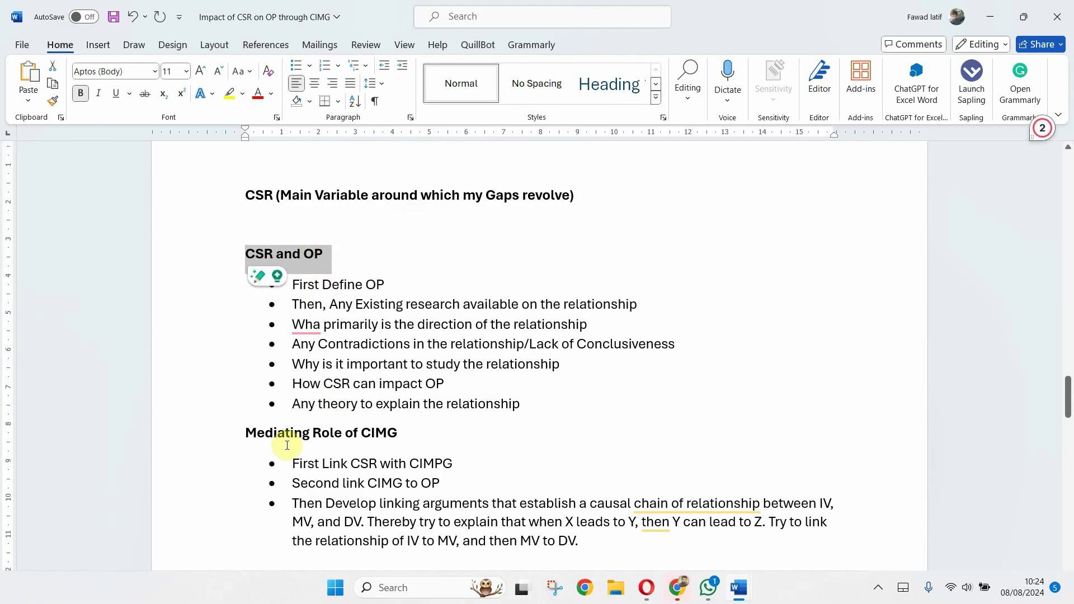
{"action": "left_click_drag", "start_coordinate": [247, 432], "coordinate": [390, 425]}
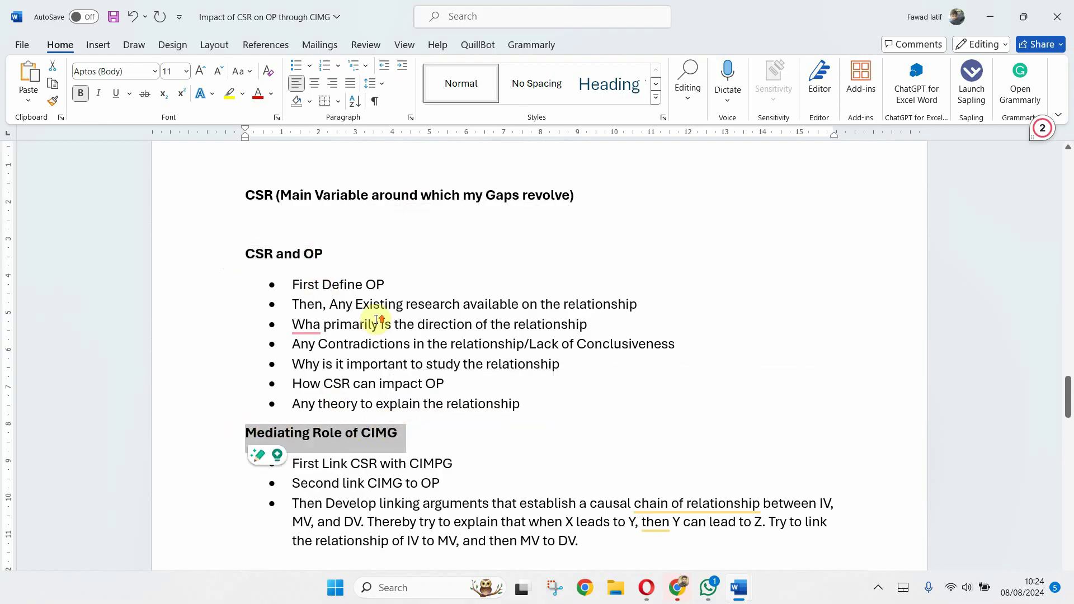
{"action": "key", "text": "ctrl+v"}
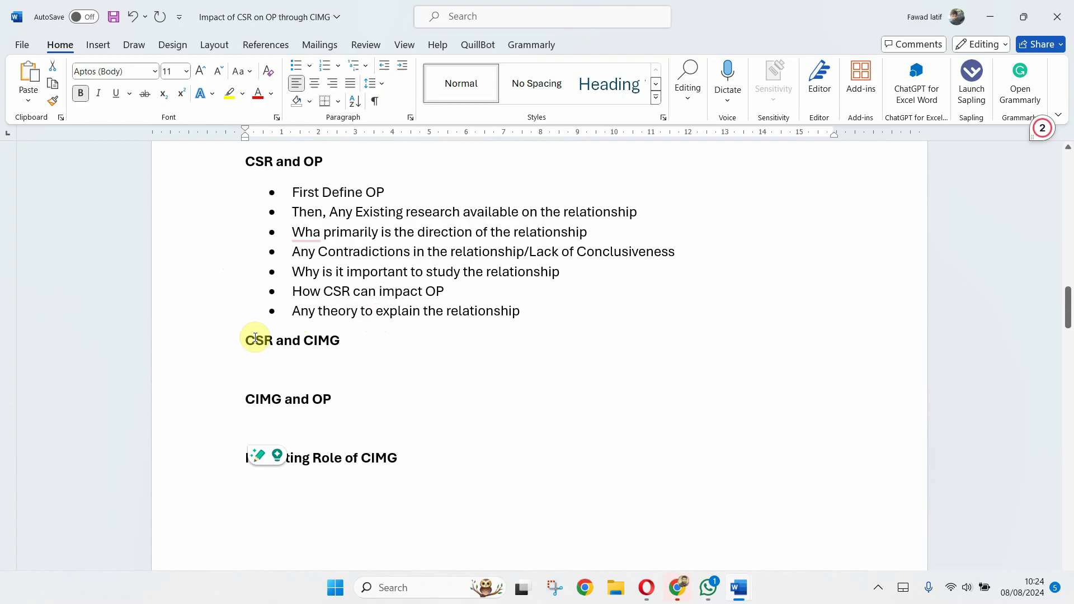
{"action": "left_click_drag", "start_coordinate": [249, 339], "coordinate": [360, 403]}
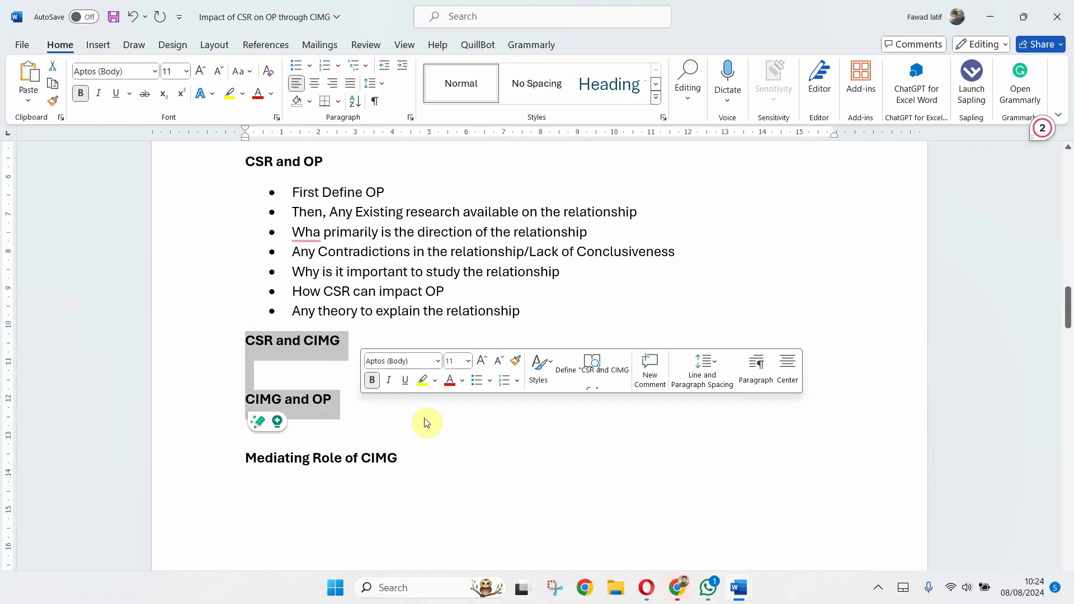
{"action": "key", "text": "Delete"}
{"action": "scroll", "coordinate": [424, 418], "scroll_direction": "up", "scroll_amount": 5}
{"action": "scroll", "coordinate": [425, 418], "scroll_direction": "down", "scroll_amount": 3}
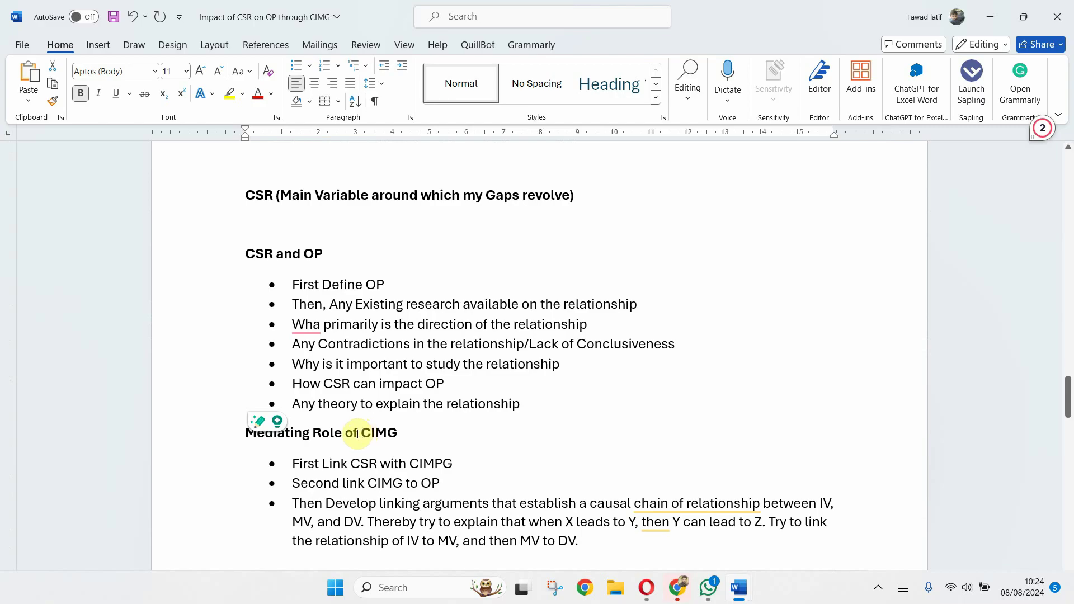
{"action": "left_click_drag", "start_coordinate": [295, 463], "coordinate": [396, 466]}
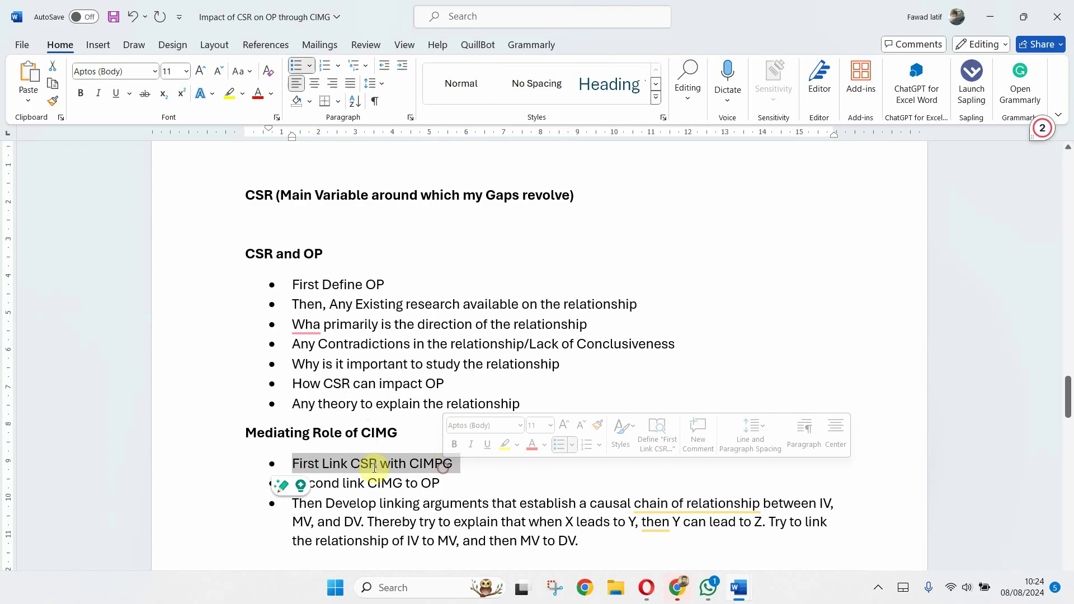
{"action": "left_click", "coordinate": [344, 484]}
{"action": "left_click_drag", "start_coordinate": [310, 486], "coordinate": [390, 484]}
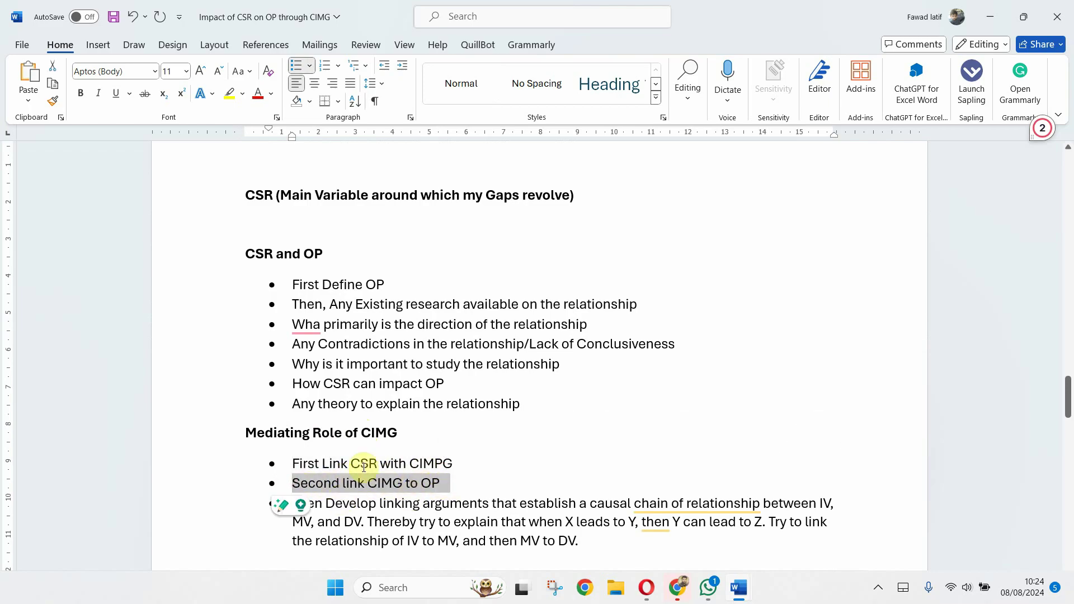
{"action": "left_click_drag", "start_coordinate": [325, 503], "coordinate": [584, 541]}
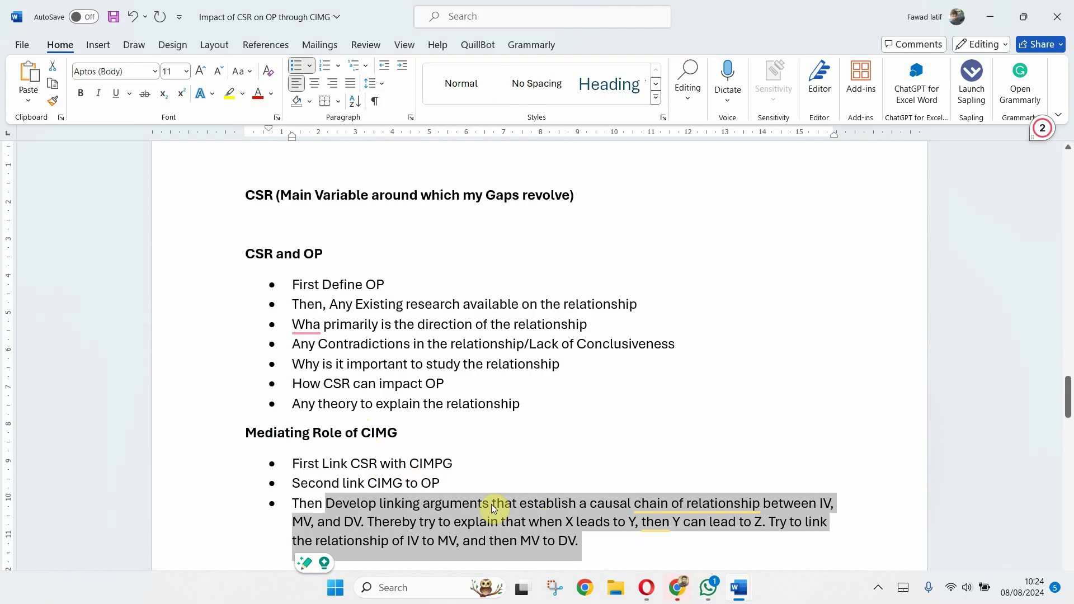
{"action": "left_click", "coordinate": [492, 524]}
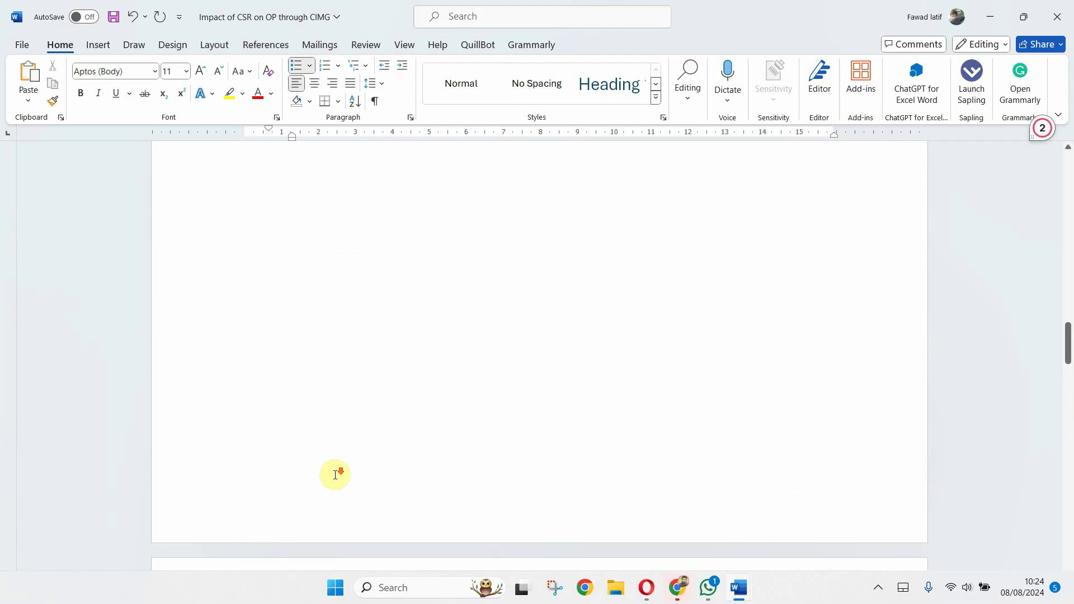
{"action": "scroll", "coordinate": [336, 472], "scroll_direction": "up", "scroll_amount": 6}
{"action": "left_click_drag", "start_coordinate": [242, 338], "coordinate": [287, 353]}
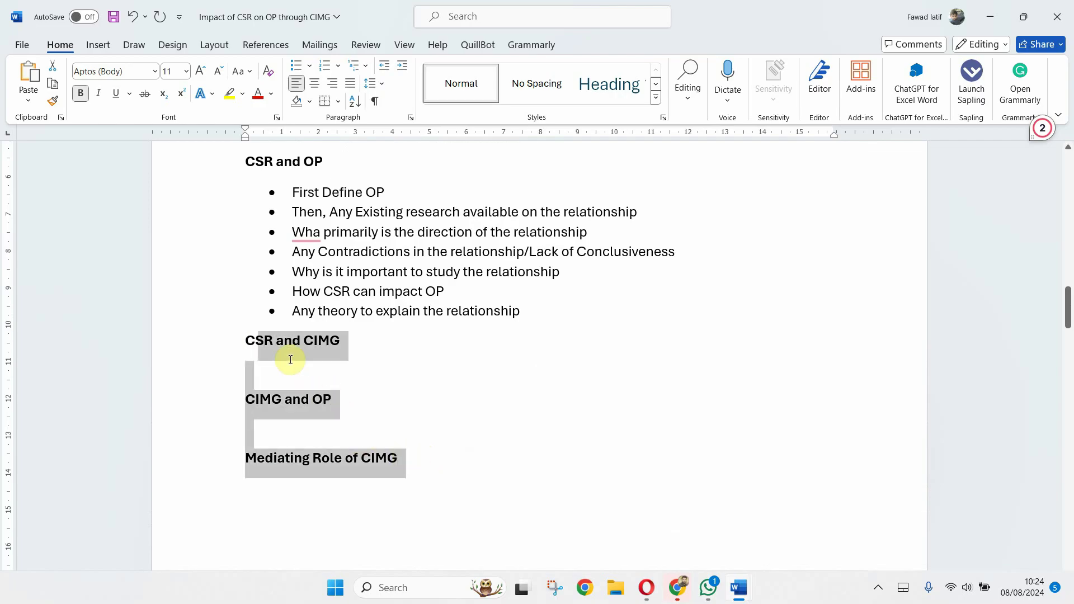
{"action": "scroll", "coordinate": [561, 448], "scroll_direction": "down", "scroll_amount": 7}
{"action": "scroll", "coordinate": [564, 451], "scroll_direction": "down", "scroll_amount": 6}
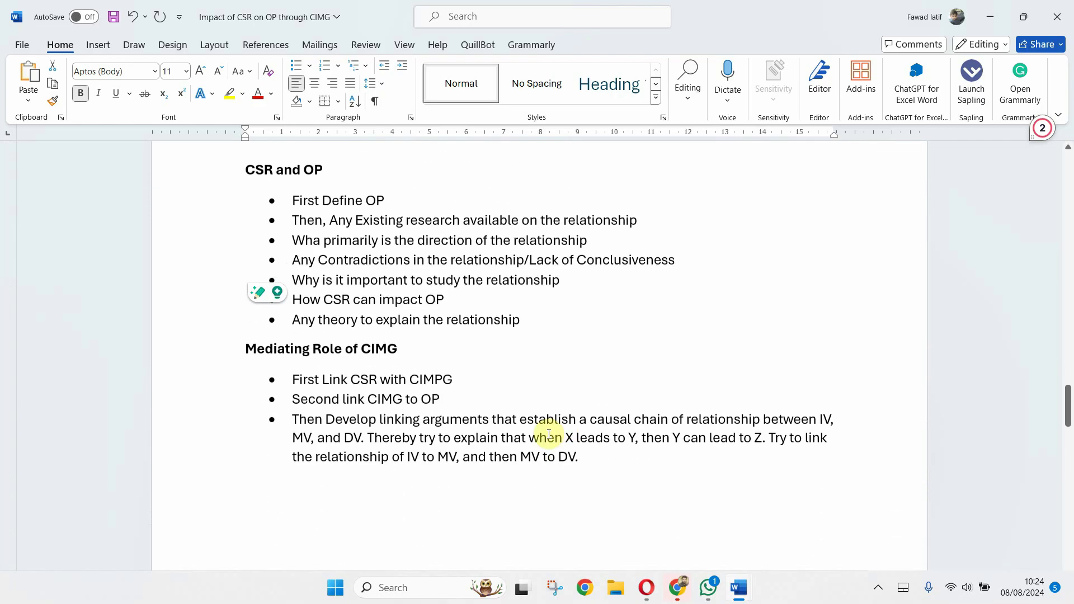
{"action": "scroll", "coordinate": [509, 319], "scroll_direction": "down", "scroll_amount": 5}
{"action": "scroll", "coordinate": [502, 326], "scroll_direction": "down", "scroll_amount": 10}
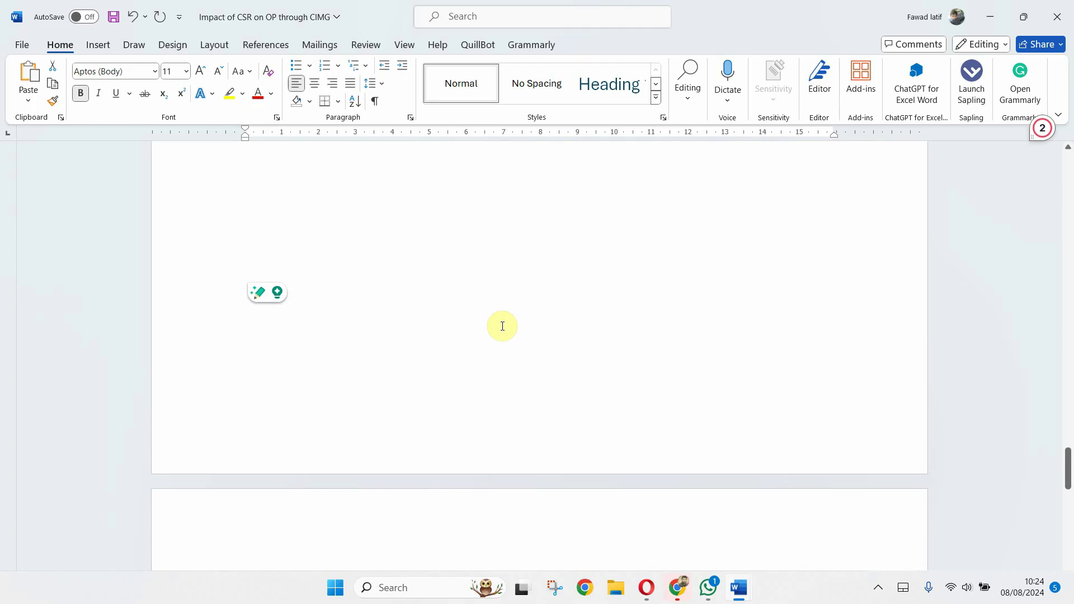
{"action": "scroll", "coordinate": [499, 309], "scroll_direction": "up", "scroll_amount": 4}
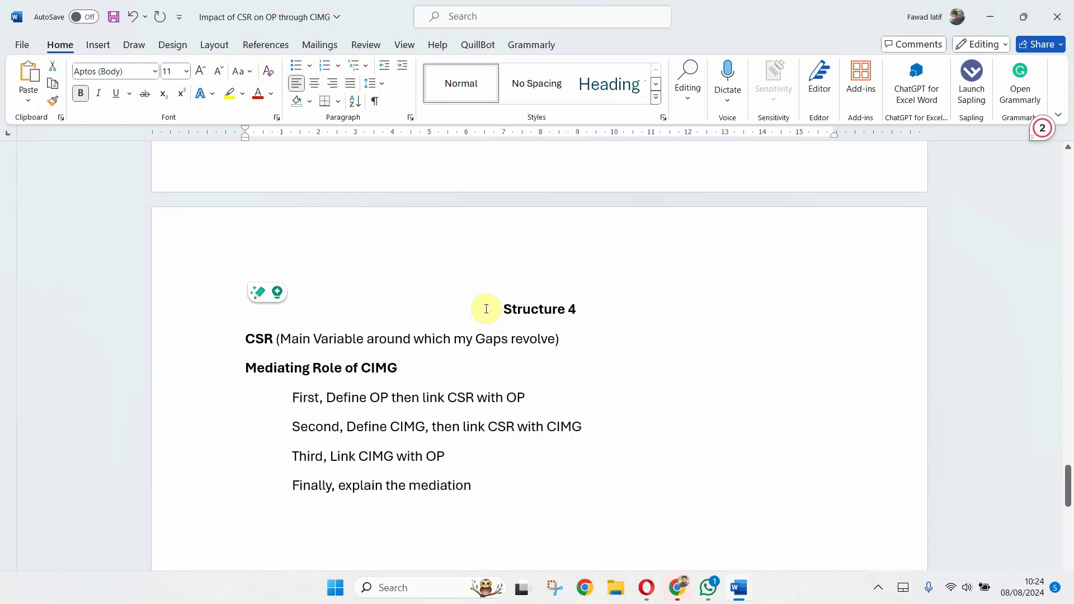
{"action": "left_click_drag", "start_coordinate": [242, 339], "coordinate": [560, 343]}
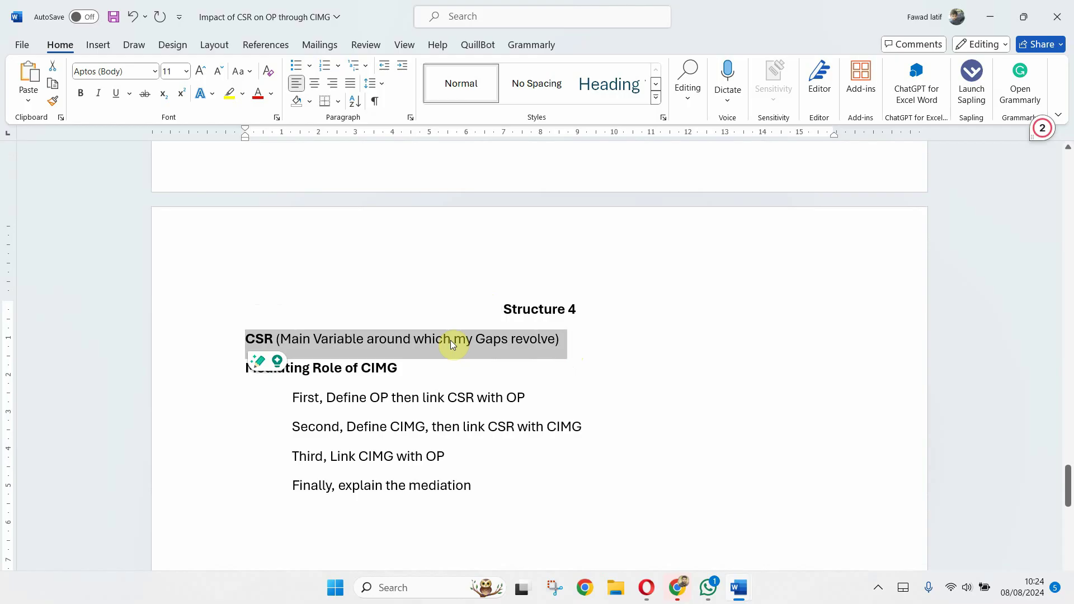
{"action": "left_click", "coordinate": [436, 351]}
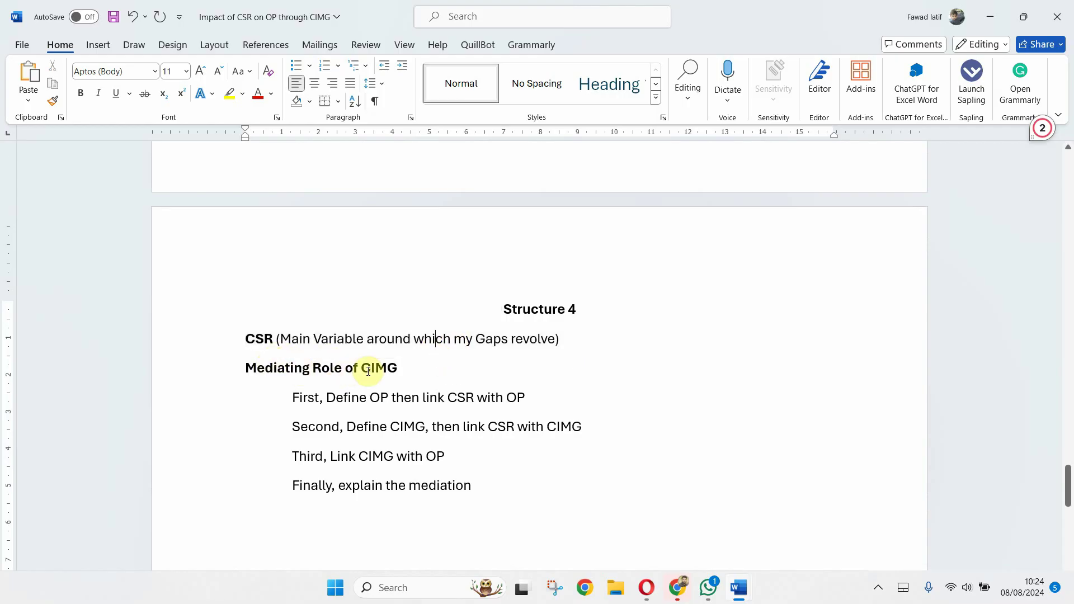
{"action": "left_click_drag", "start_coordinate": [365, 366], "coordinate": [396, 368]}
{"action": "left_click_drag", "start_coordinate": [307, 401], "coordinate": [526, 395]}
{"action": "left_click_drag", "start_coordinate": [320, 428], "coordinate": [580, 429]}
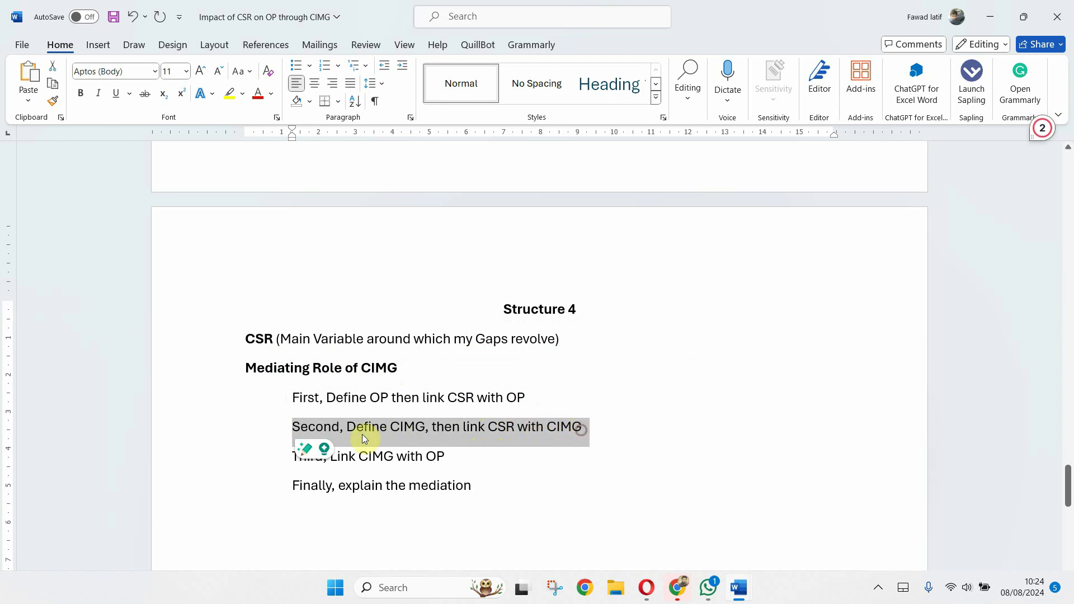
{"action": "left_click", "coordinate": [348, 451]}
{"action": "left_click_drag", "start_coordinate": [301, 465], "coordinate": [443, 456]}
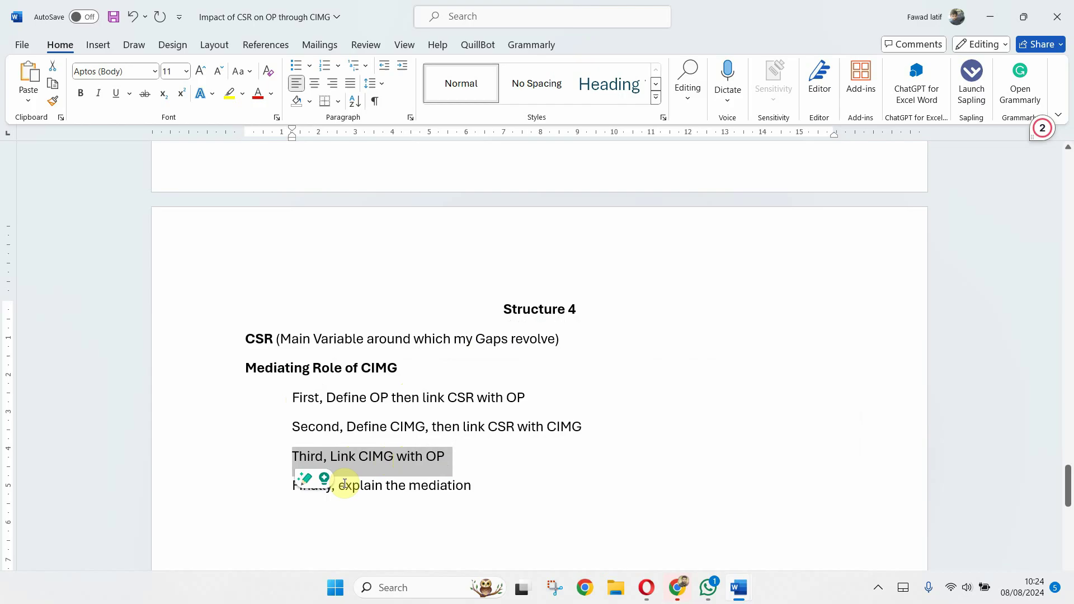
{"action": "left_click_drag", "start_coordinate": [331, 486], "coordinate": [481, 491]}
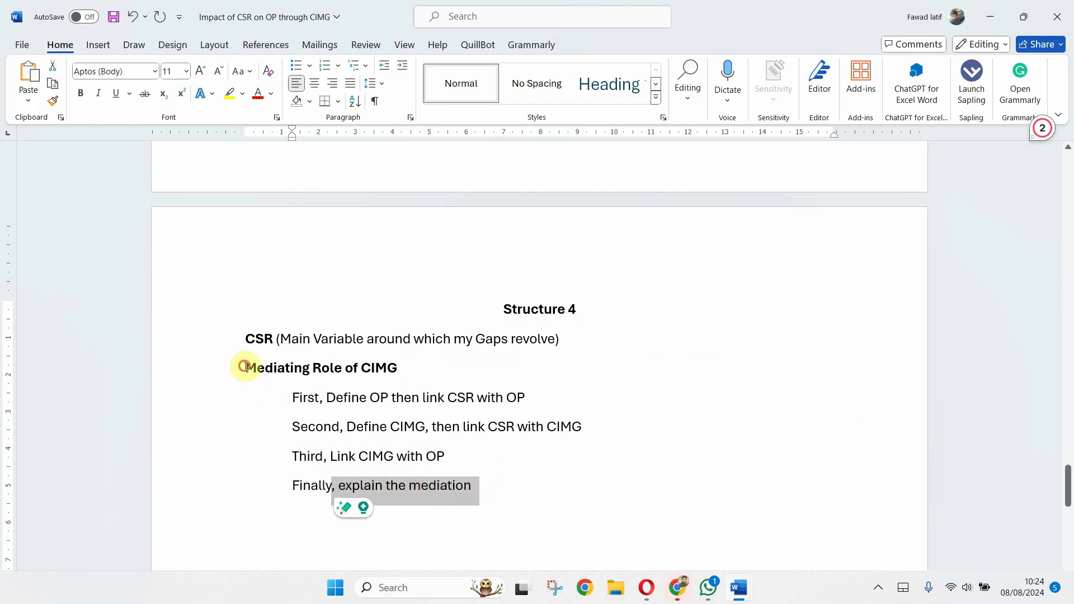
{"action": "left_click_drag", "start_coordinate": [246, 366], "coordinate": [408, 370]}
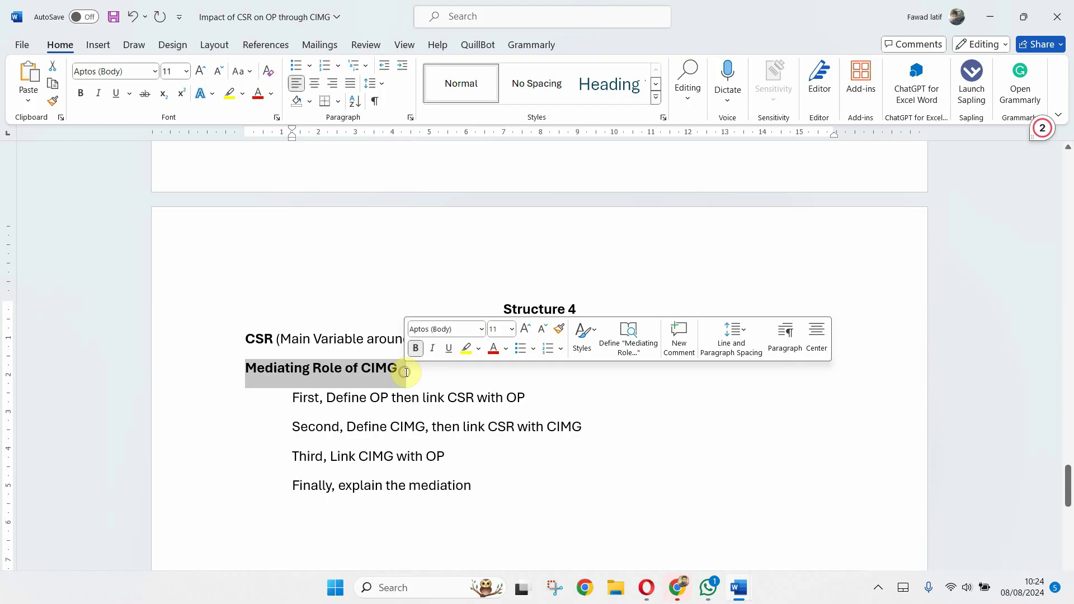
{"action": "left_click", "coordinate": [471, 423]}
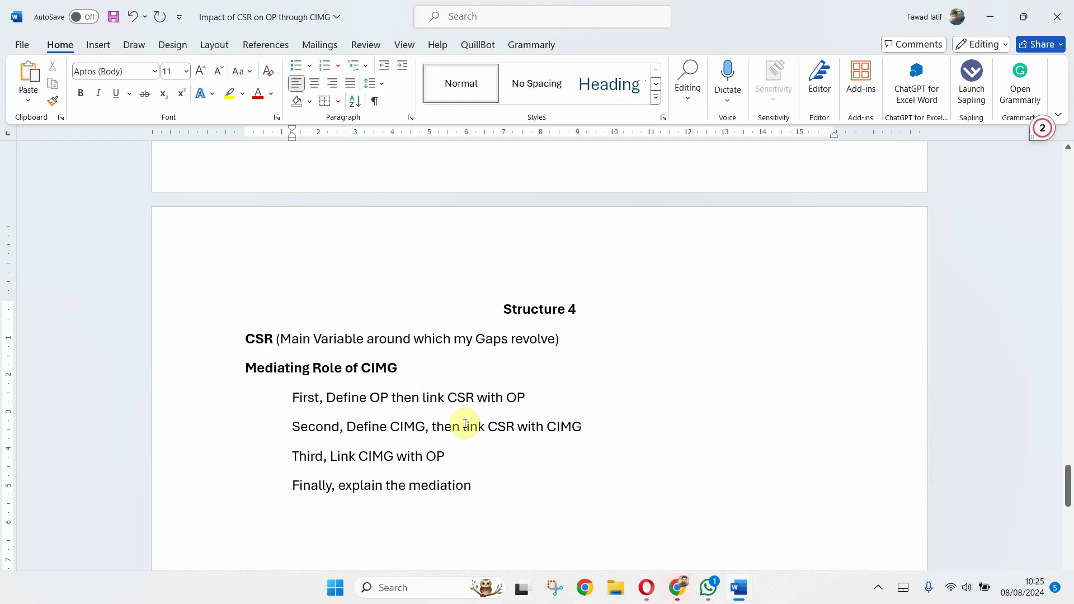
{"action": "scroll", "coordinate": [465, 425], "scroll_direction": "up", "scroll_amount": 20}
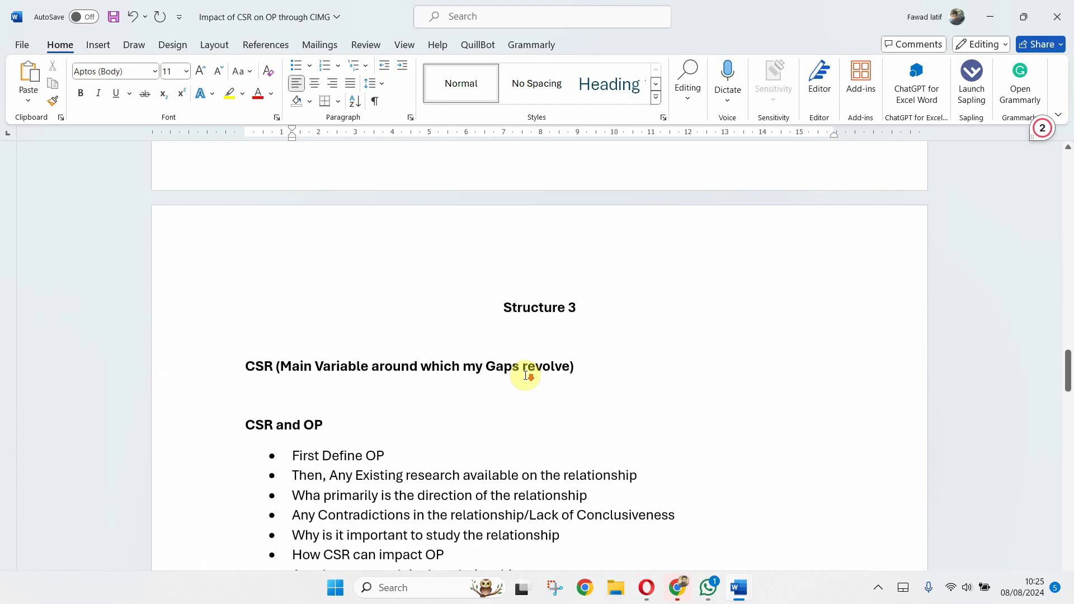
{"action": "scroll", "coordinate": [525, 376], "scroll_direction": "up", "scroll_amount": 20}
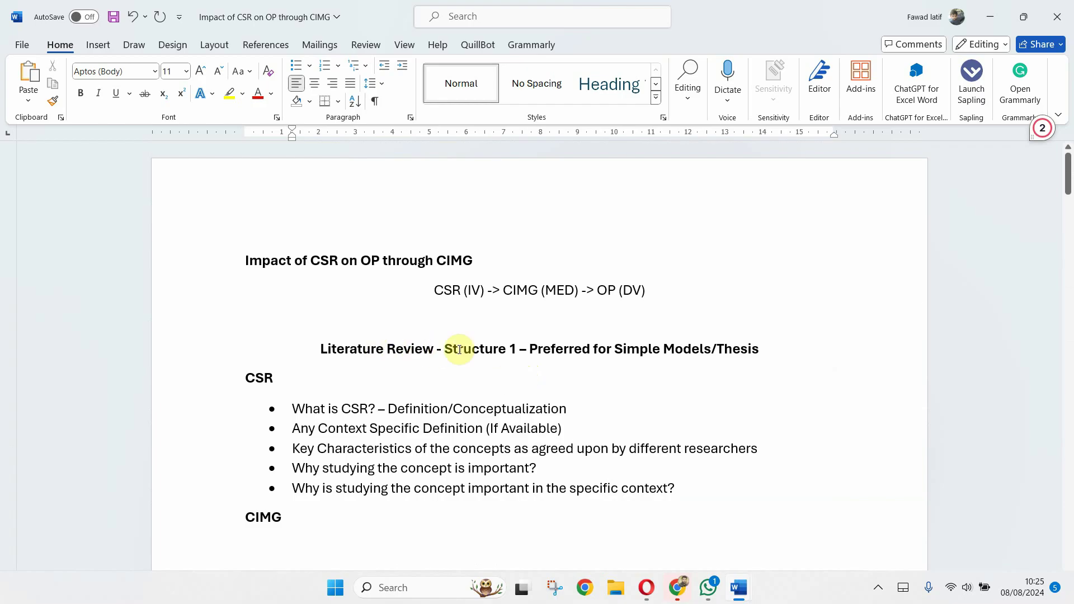
{"action": "left_click_drag", "start_coordinate": [322, 349], "coordinate": [532, 347]}
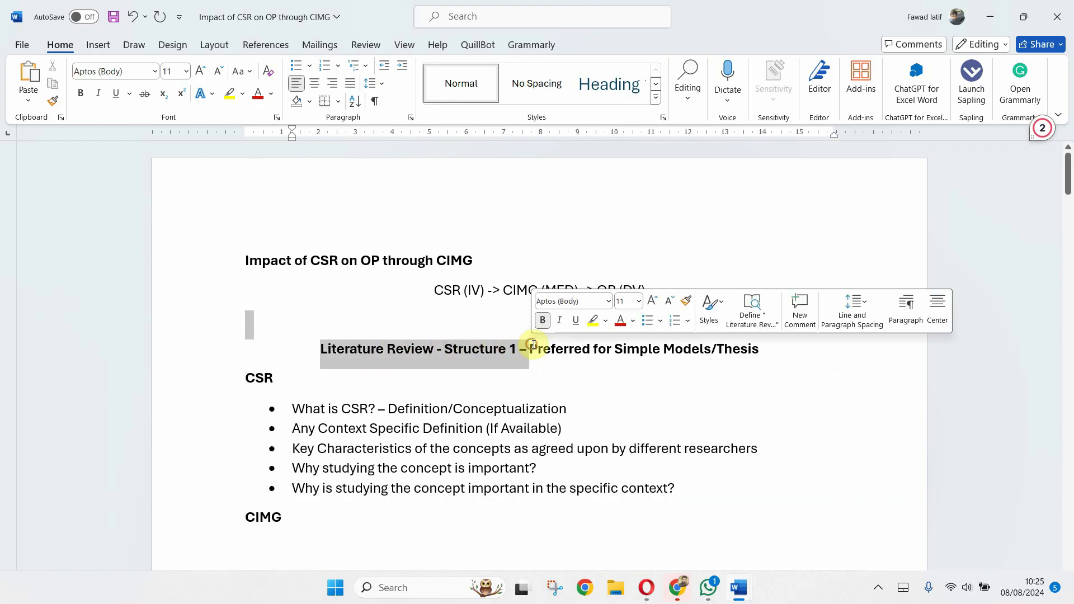
{"action": "left_click", "coordinate": [457, 388]}
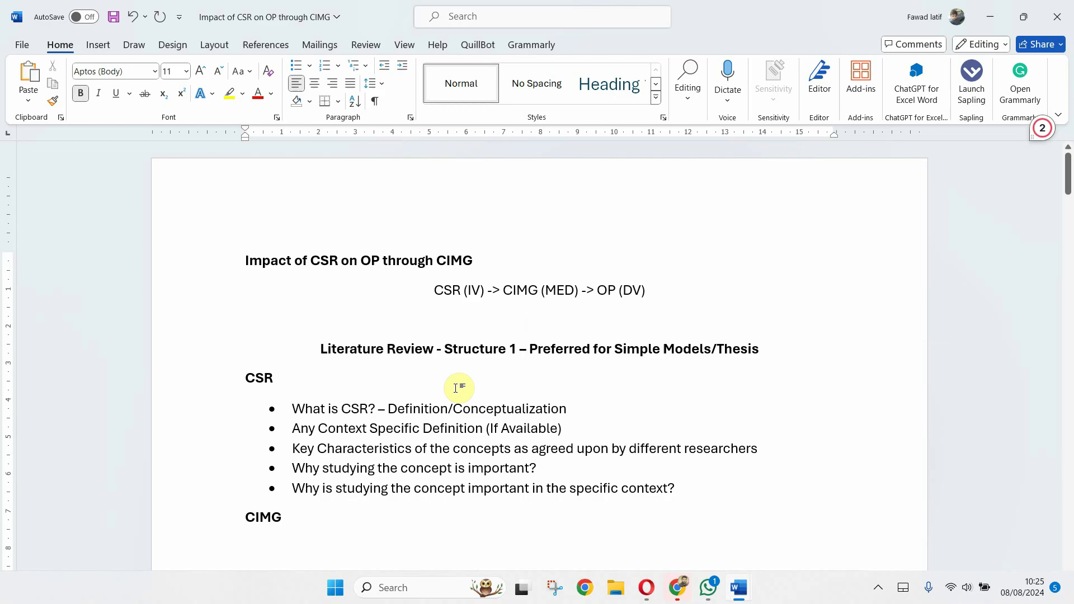